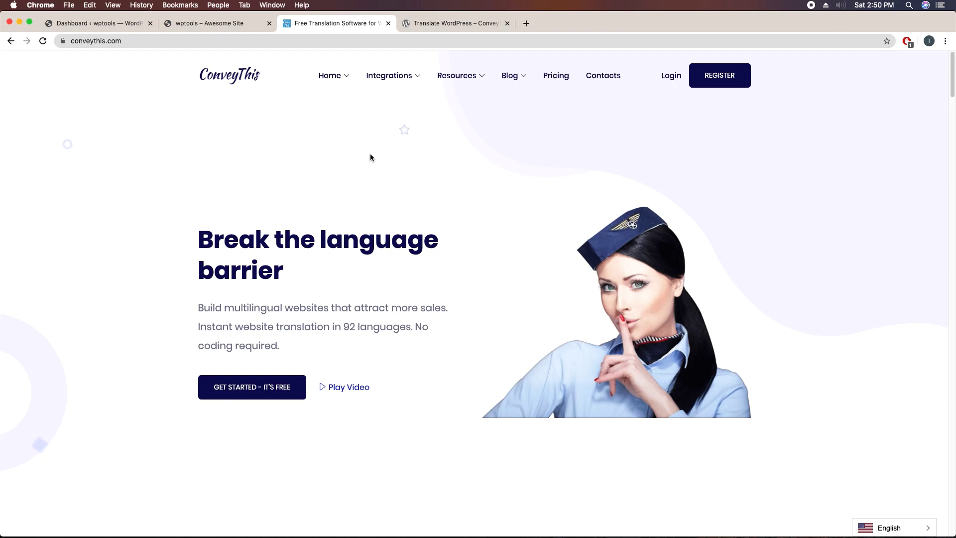
Step: Look over the ConveyThis WordPress.org plugin page and the wptools site, then return to conveythis.com
left_click(441, 22)
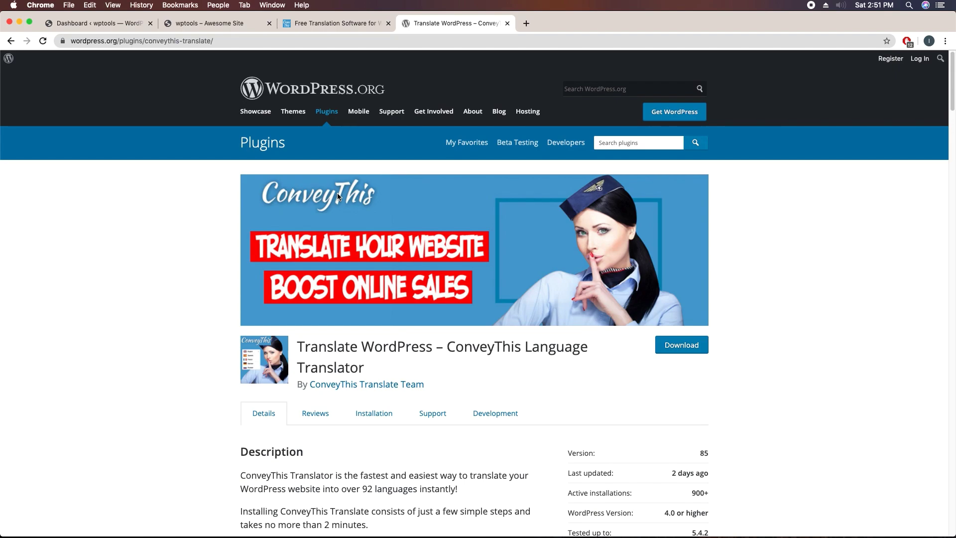
left_click(208, 25)
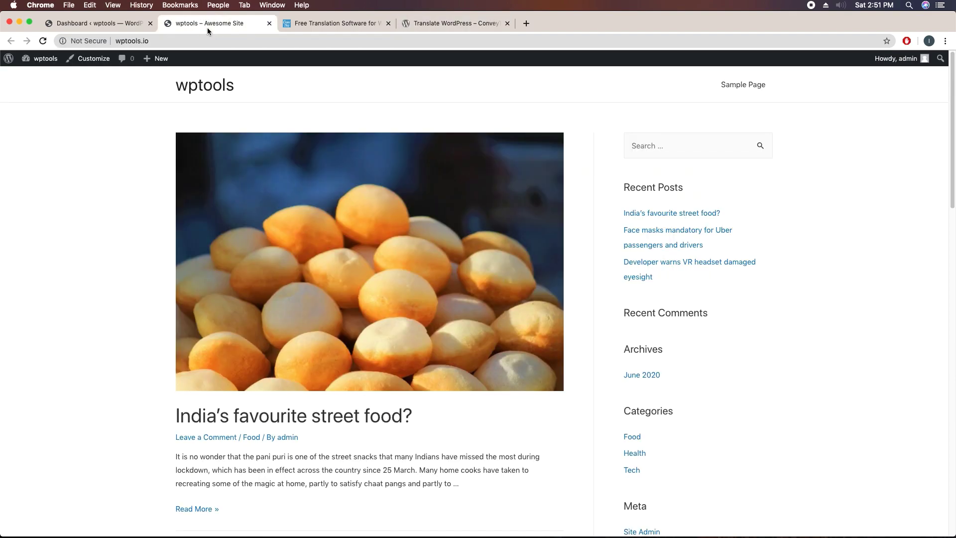
left_click(325, 25)
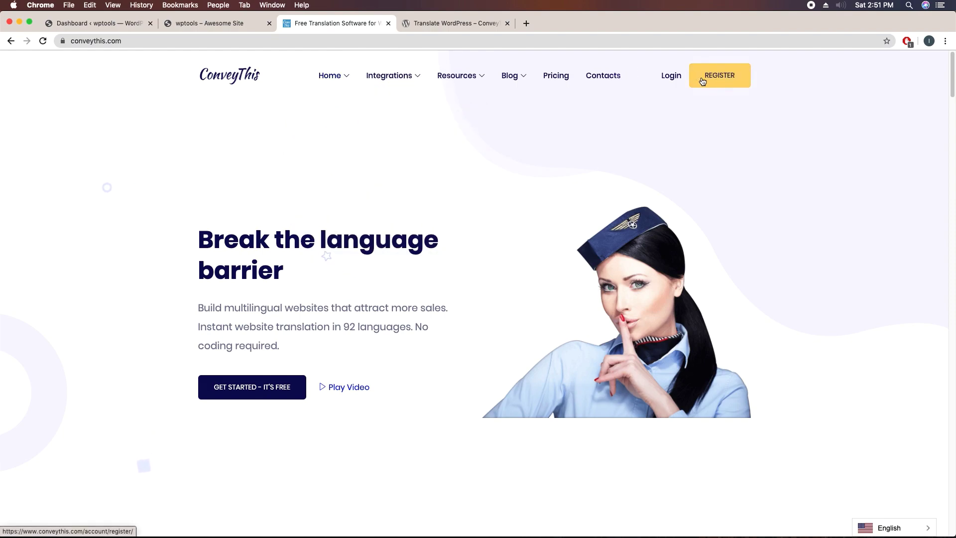
Step: Open the registration form and paste the signed-in Google account's email into Email Address
left_click(721, 81)
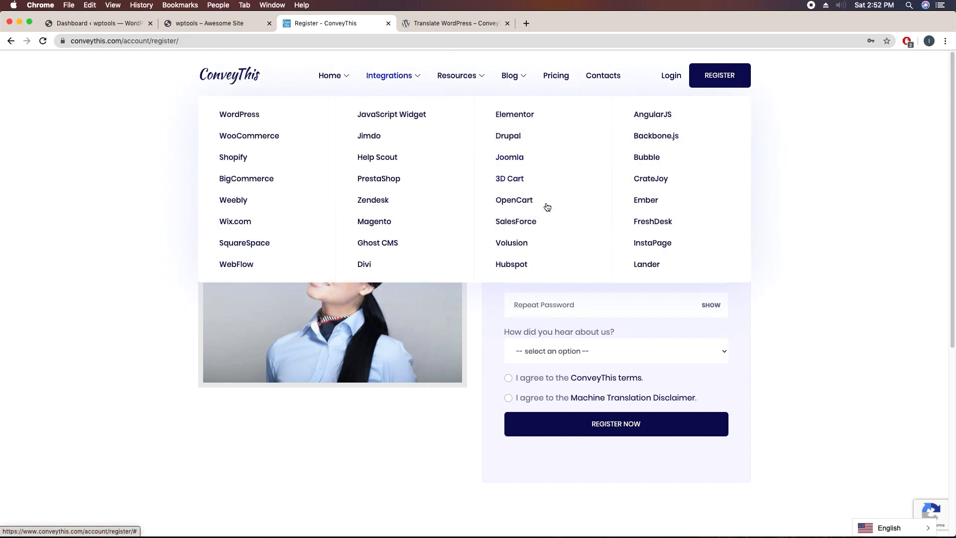
left_click(550, 195)
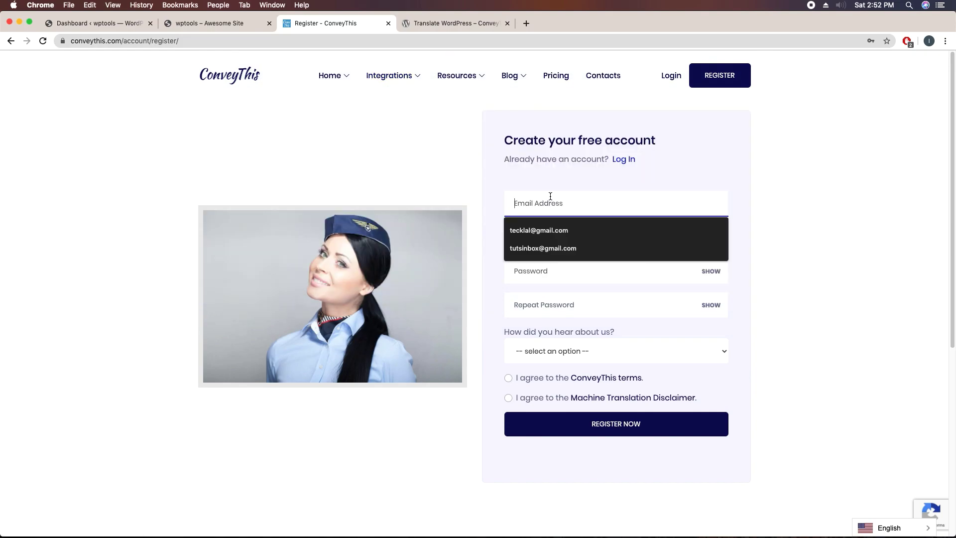
left_click(498, 200)
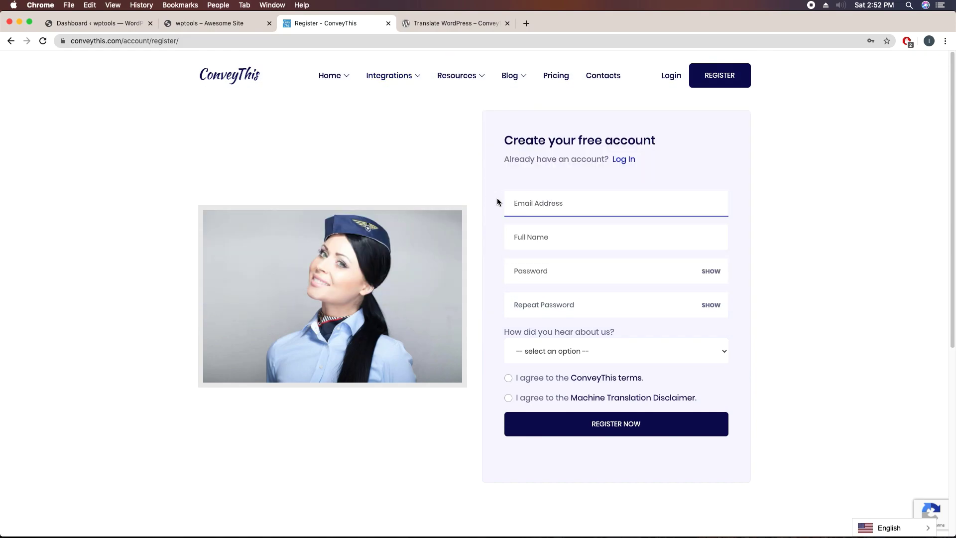
left_click(527, 27)
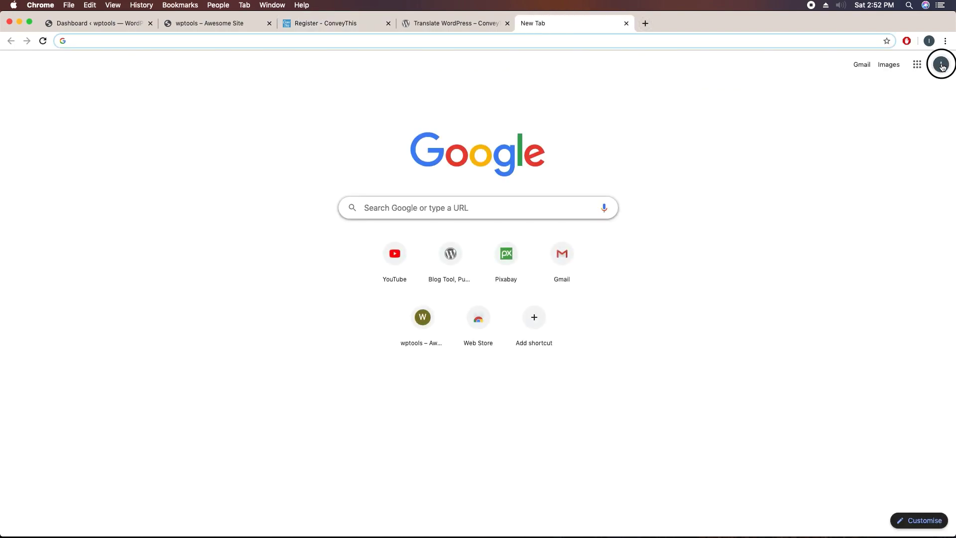
left_click(940, 64)
left_click_drag(907, 153, 819, 157)
key("super+c")
right_click(819, 157)
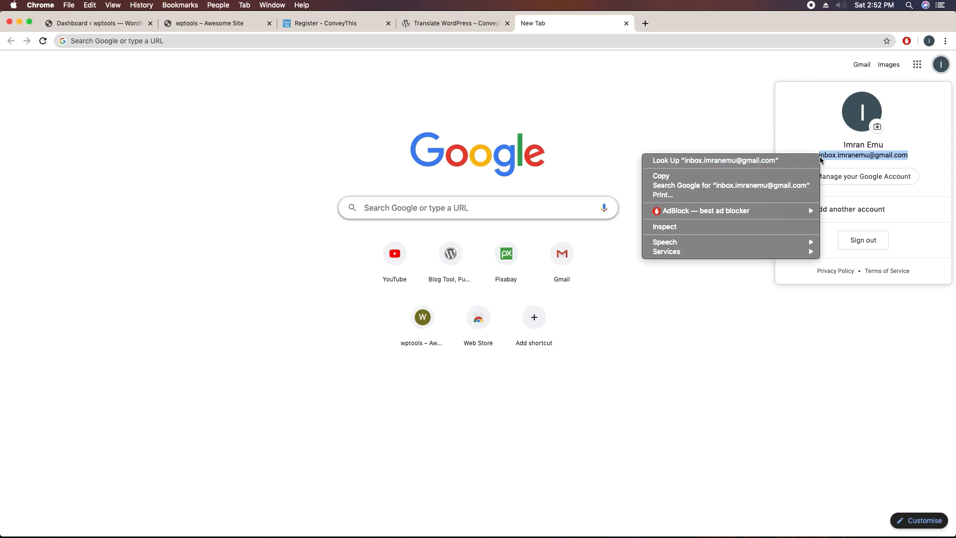
left_click(702, 176)
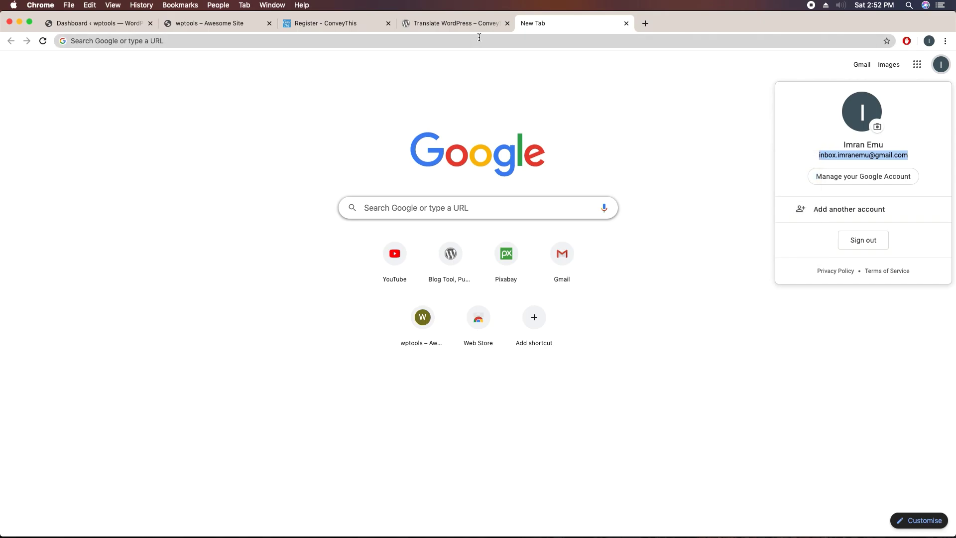
left_click(339, 28)
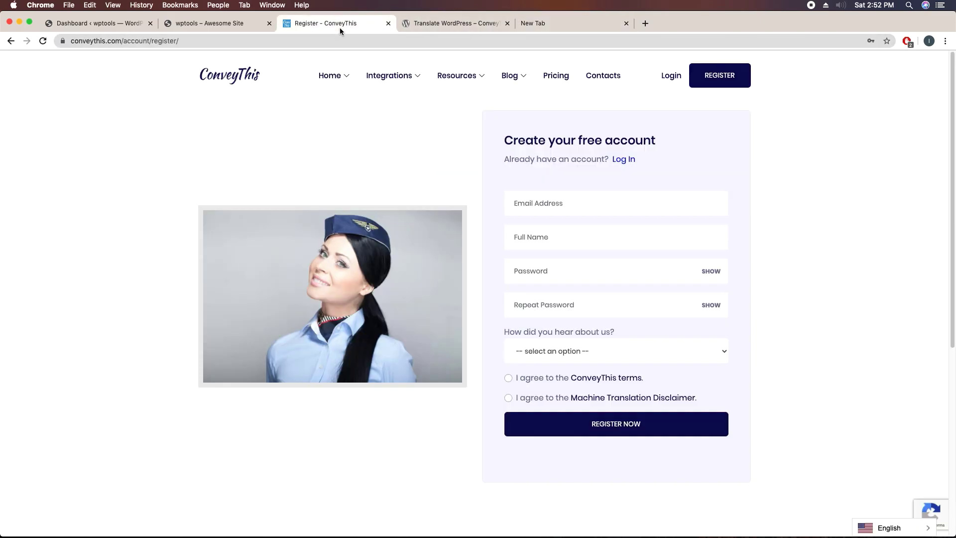
left_click(521, 202)
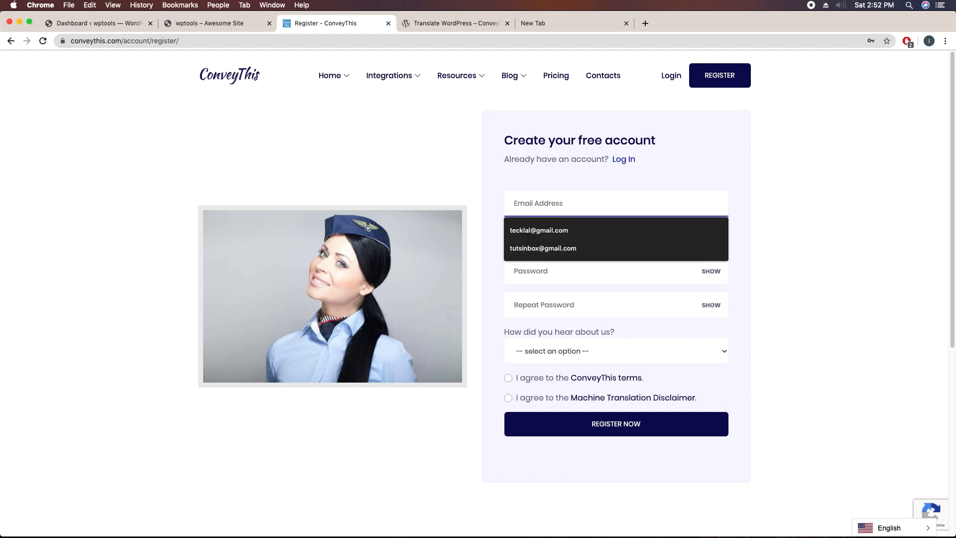
key("super+v")
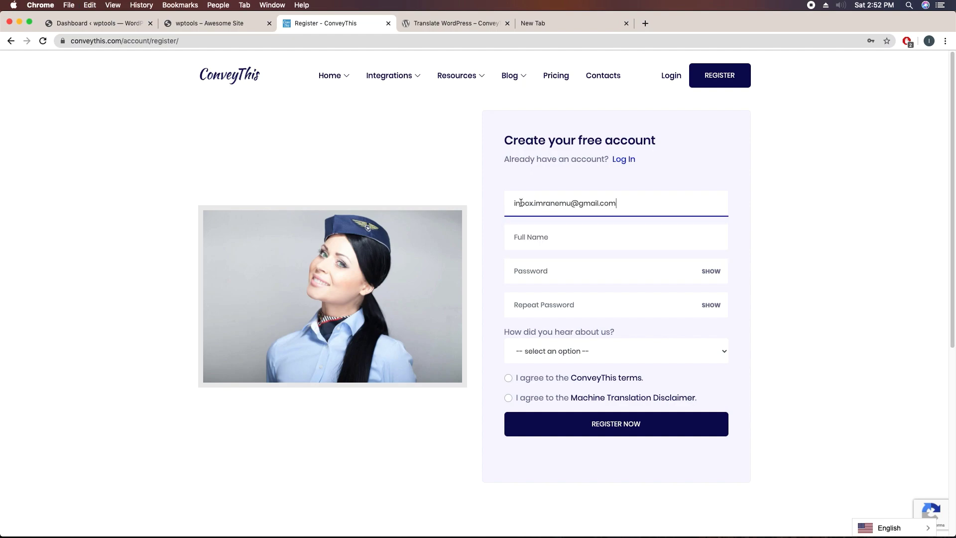
Step: Fill in the Full Name and password fields
left_click(522, 233)
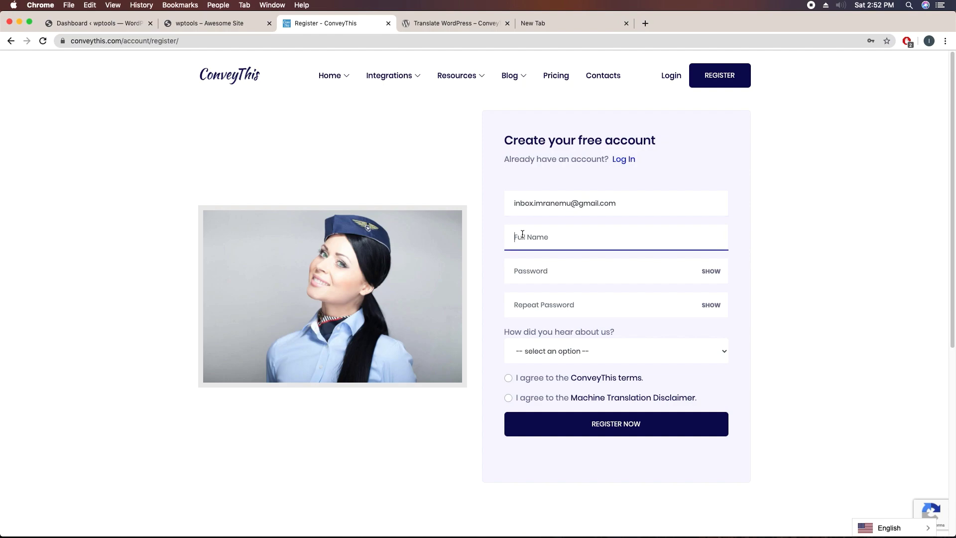
left_click(543, 273)
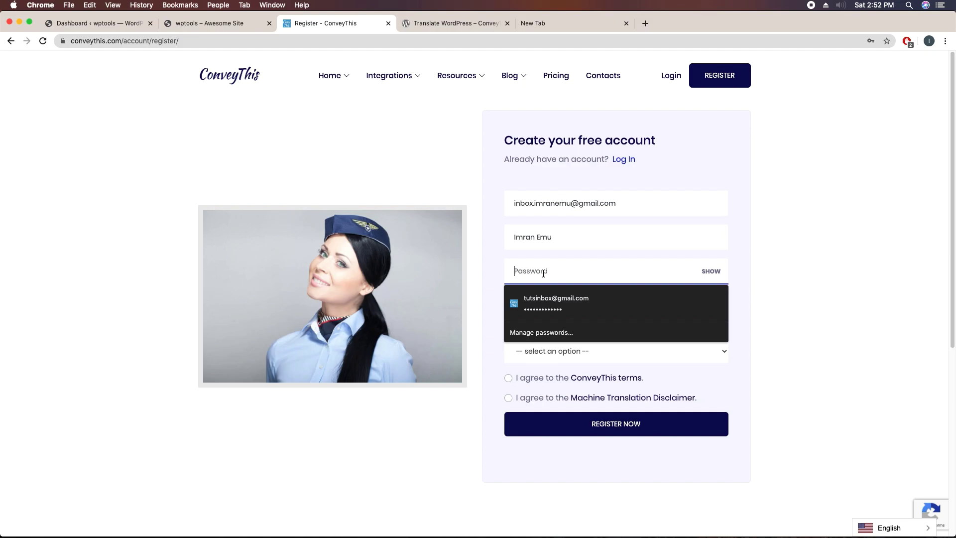
type("a")
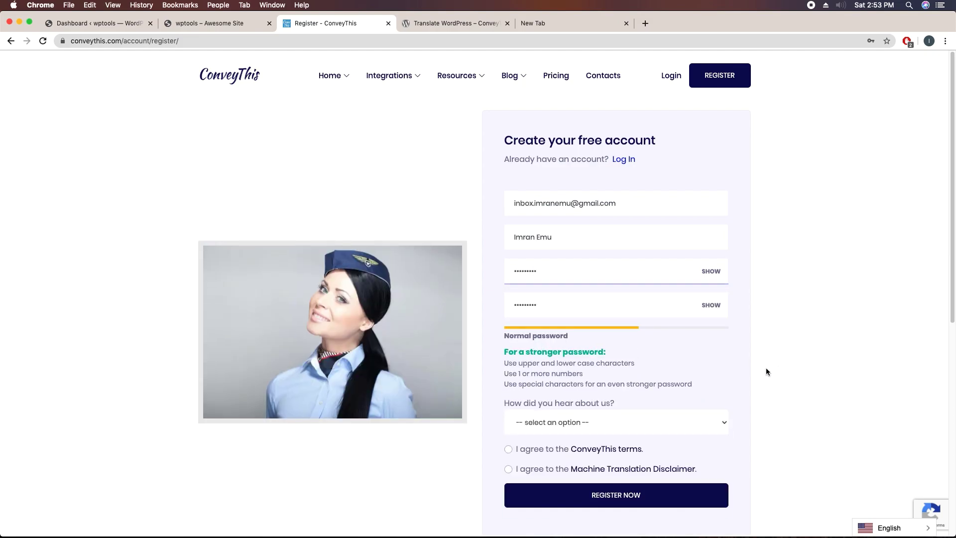
Step: Choose Google as the referral source, accept the terms and Machine Translation Disclaimer, and register
scroll(724, 351, "down", 2)
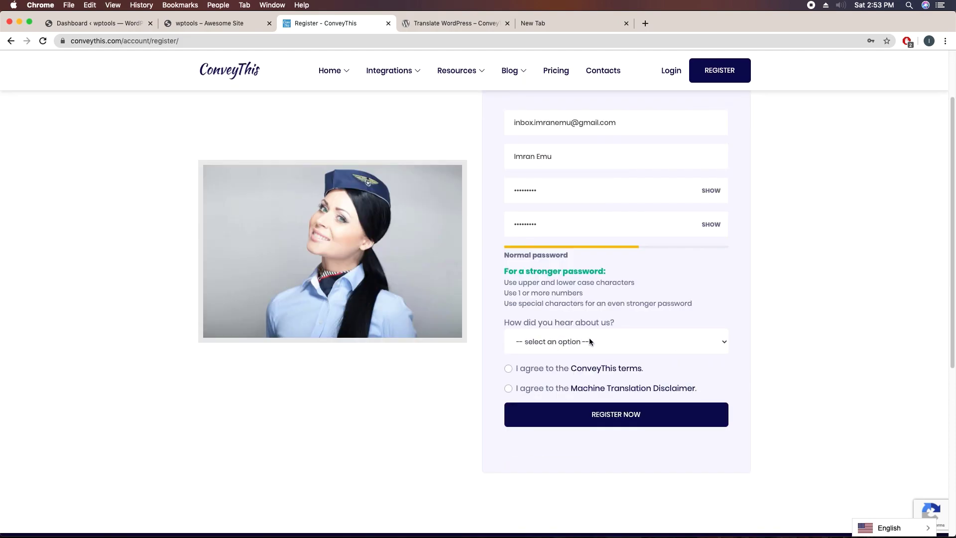
left_click(614, 343)
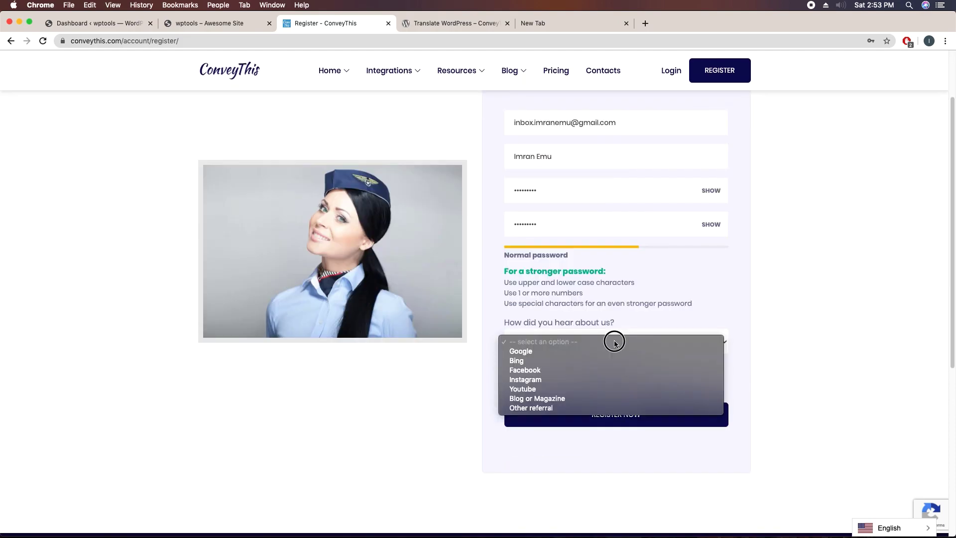
left_click(539, 352)
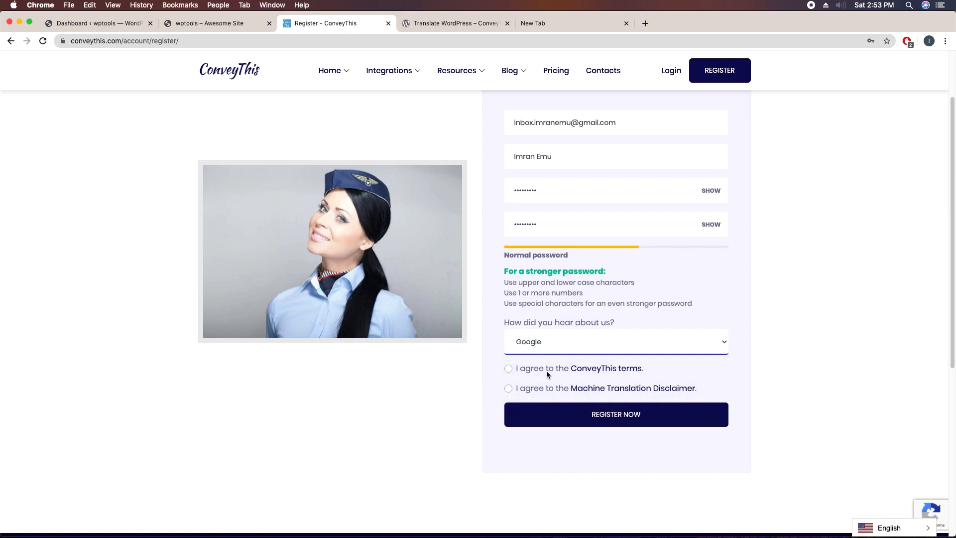
left_click(509, 368)
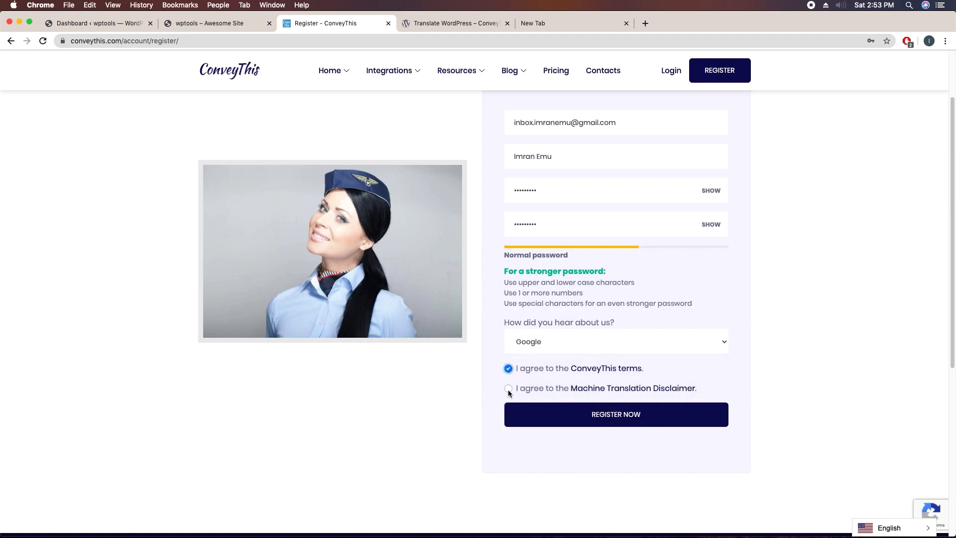
left_click(508, 390)
left_click(612, 423)
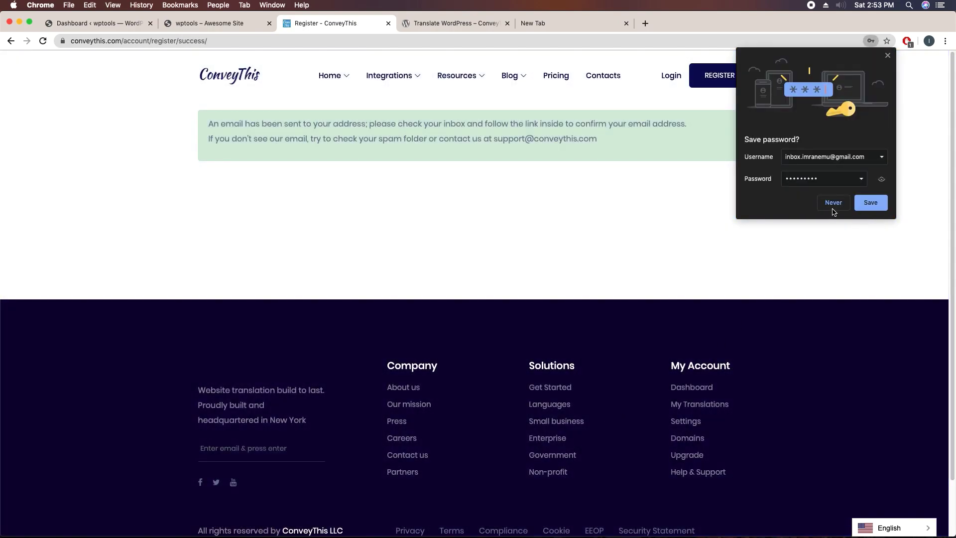
Step: Decline saving the password, then open the ConveyThis confirmation email in Gmail to activate the account
left_click(832, 207)
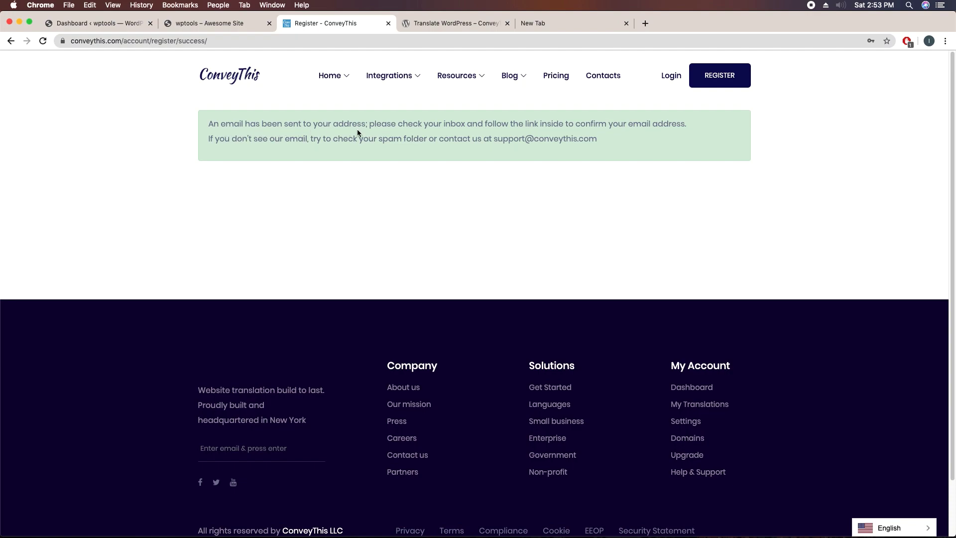
left_click(562, 28)
left_click(726, 170)
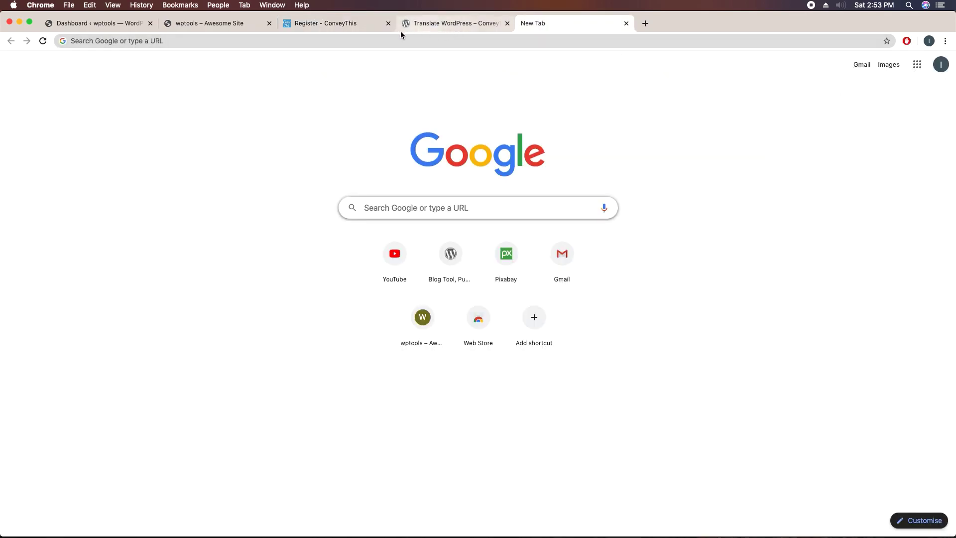
left_click(860, 66)
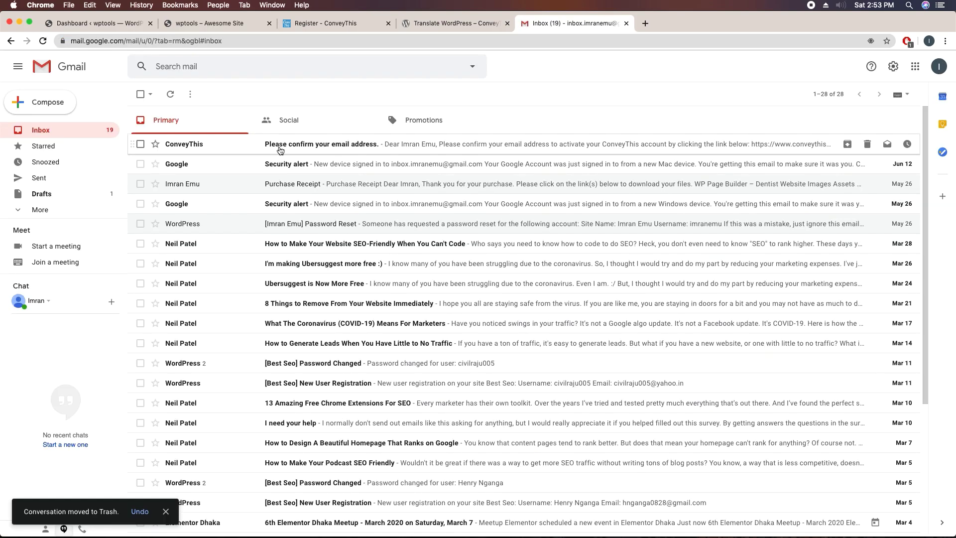
left_click(336, 148)
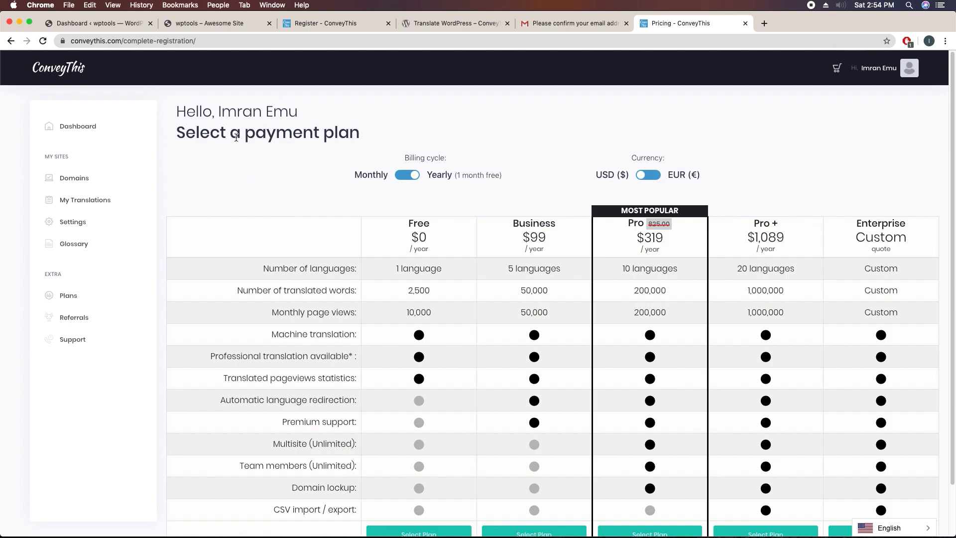
Step: Select and confirm the Free plan, then go from the dashboard to the My Domains page
left_click_drag(358, 134, 179, 132)
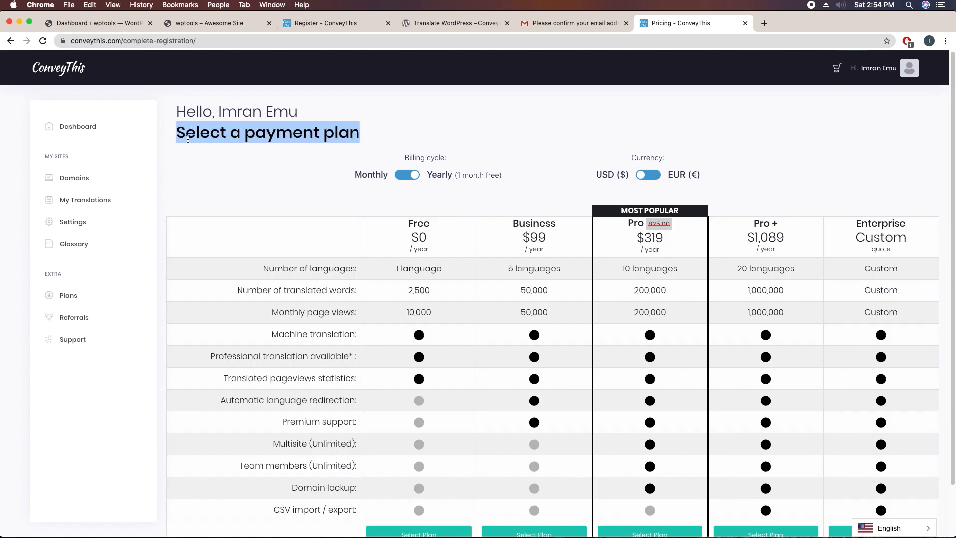
left_click(242, 179)
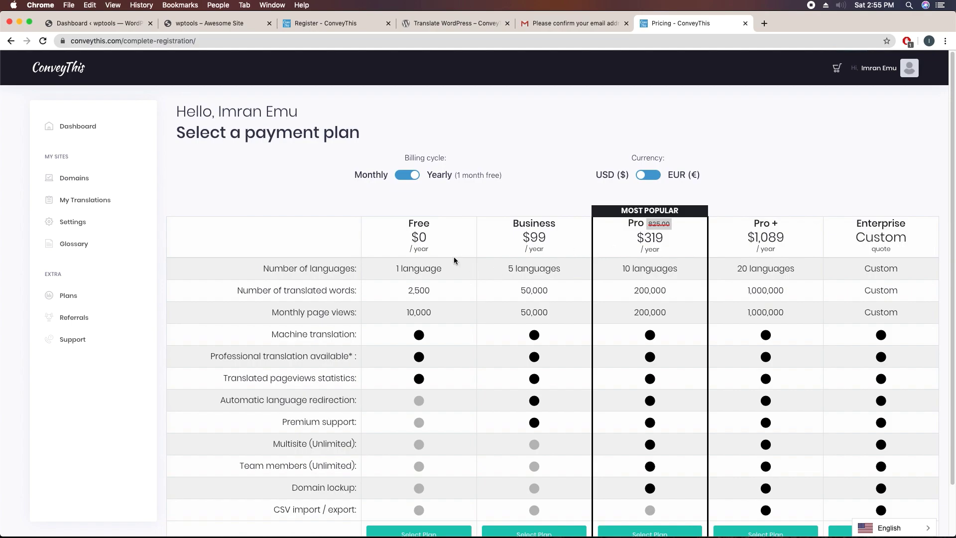
scroll(453, 256, "down", 2)
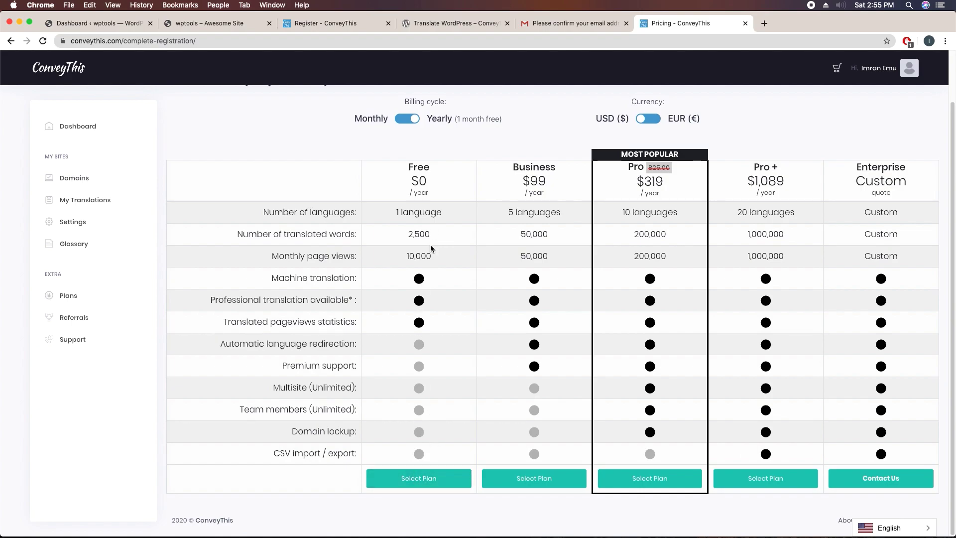
left_click(415, 477)
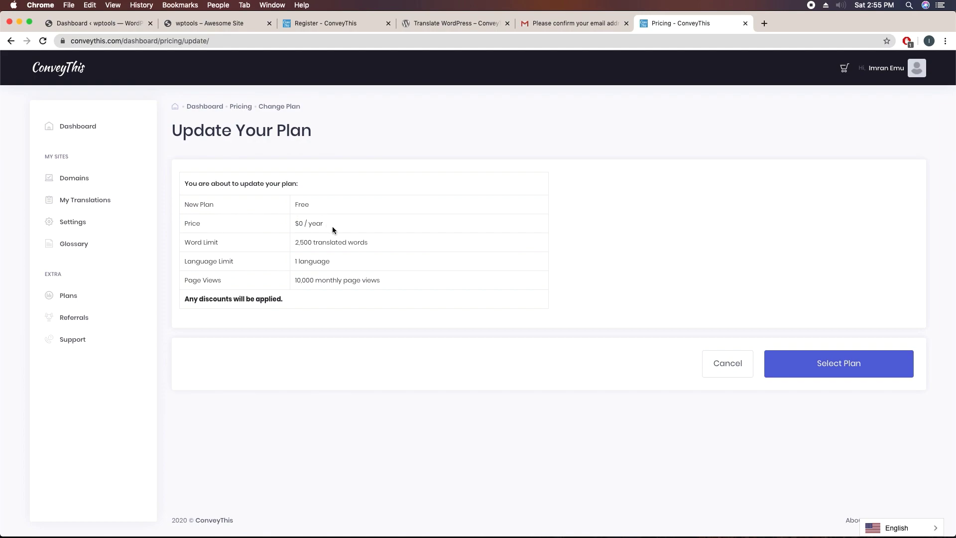
left_click(836, 374)
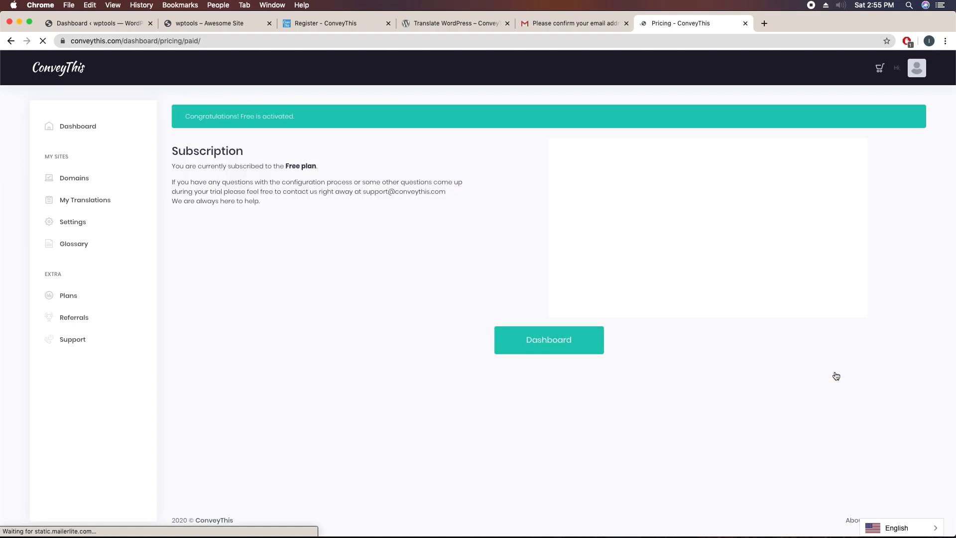
left_click(547, 343)
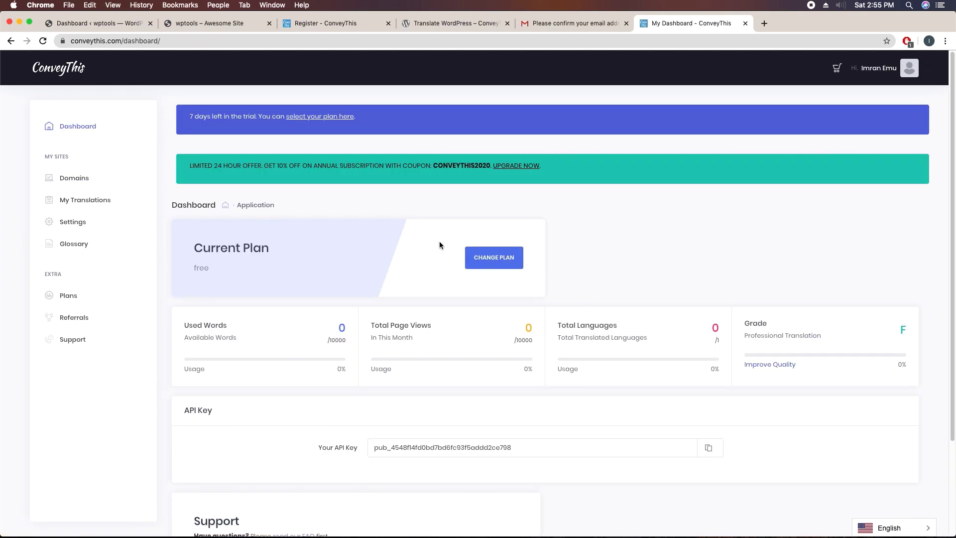
left_click(83, 180)
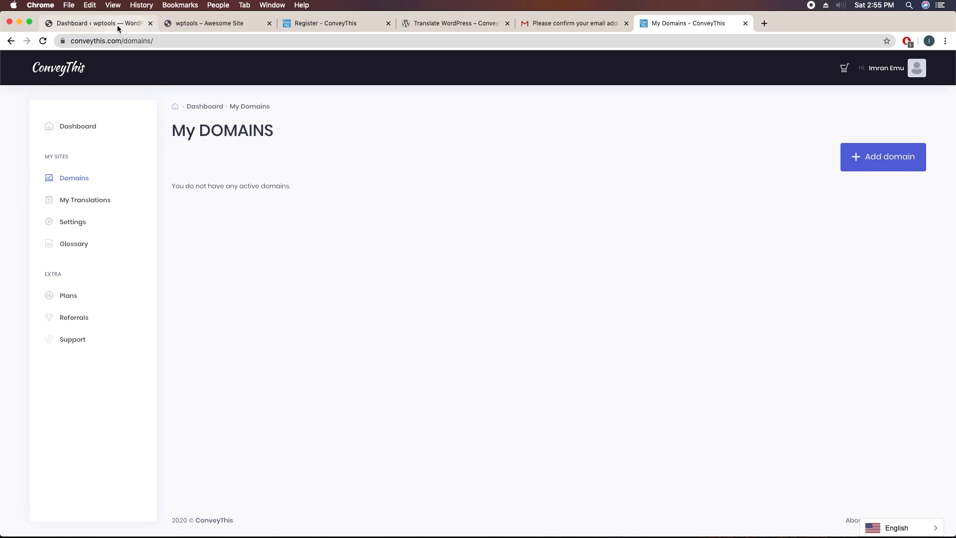
Step: In wp-admin Plugins > Add New, search 'conveythis', then install and activate ConveyThis Translate
left_click(192, 23)
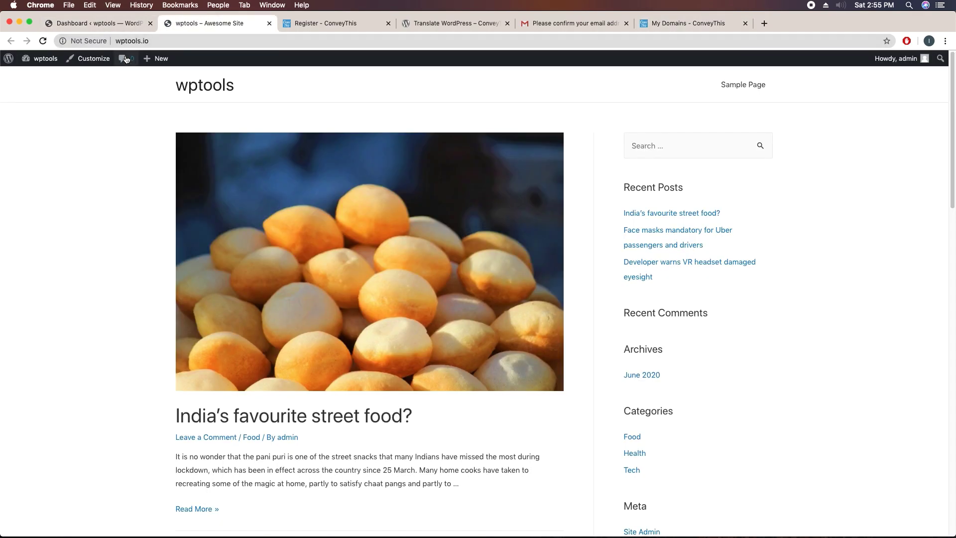
left_click(106, 25)
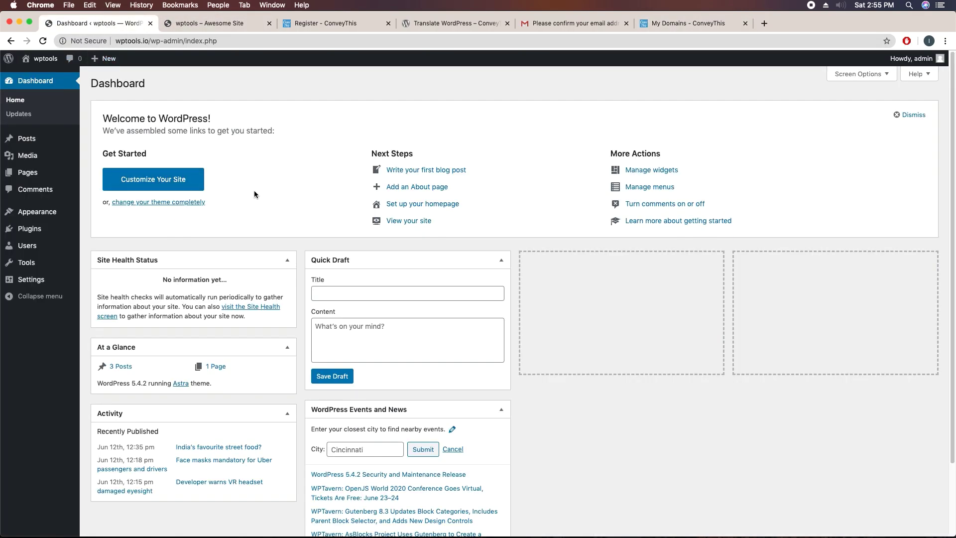
mouse_move(29, 232)
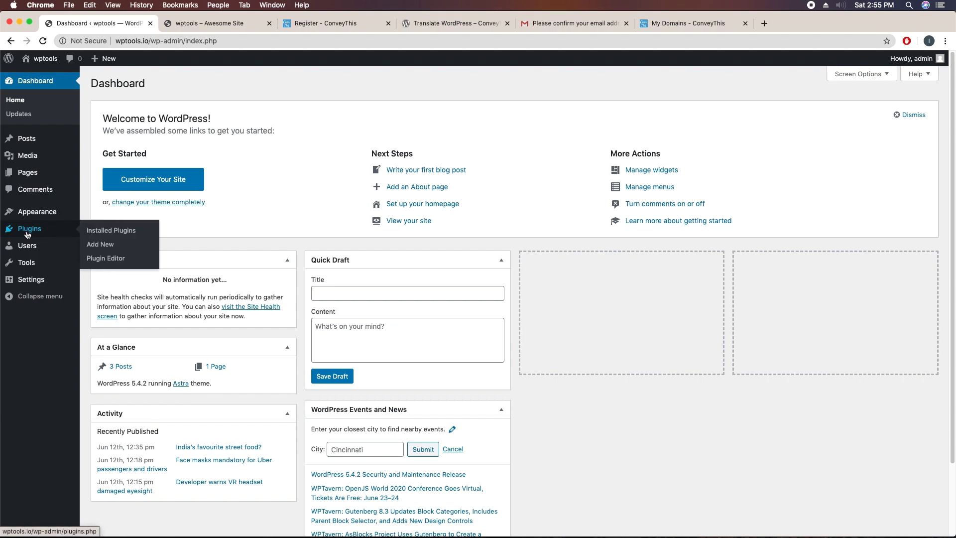
left_click(101, 244)
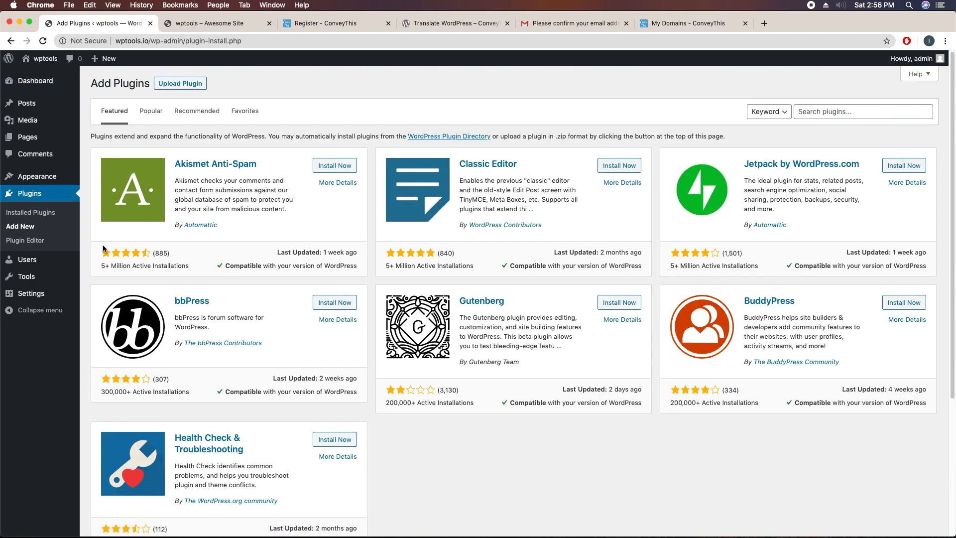
left_click(810, 112)
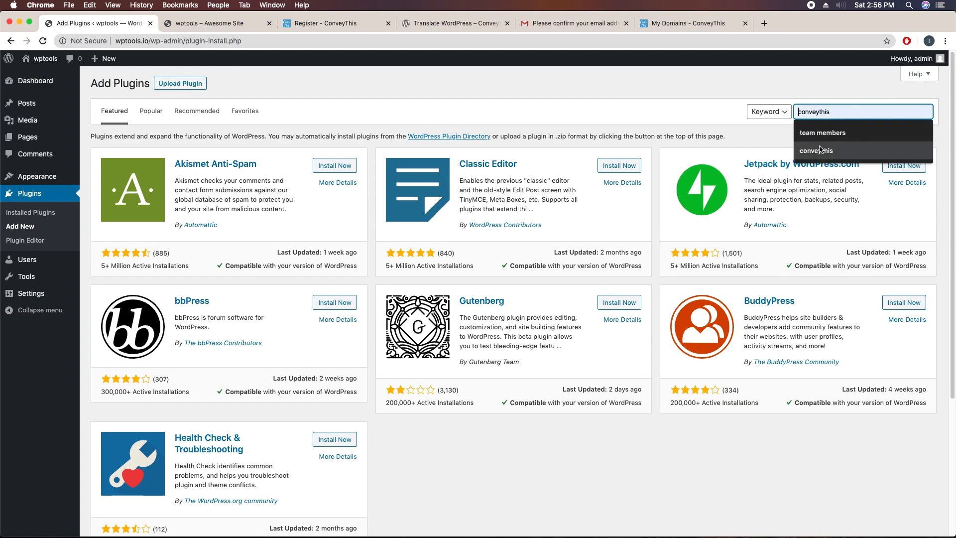
left_click(819, 151)
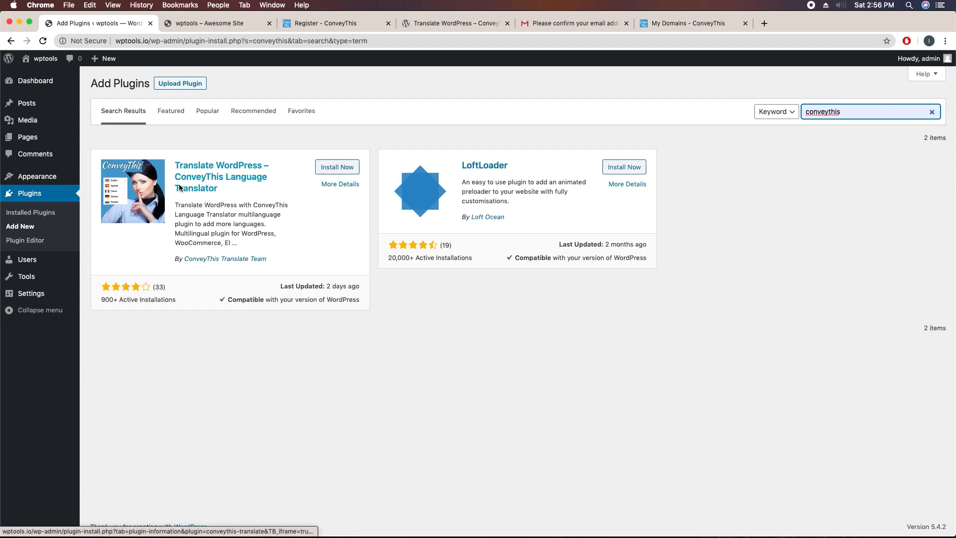
left_click(332, 171)
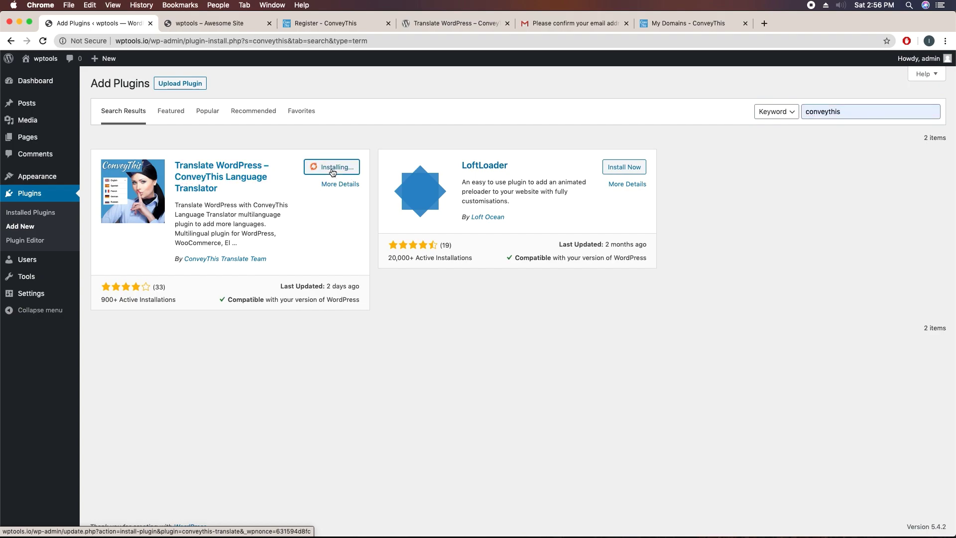
left_click(341, 172)
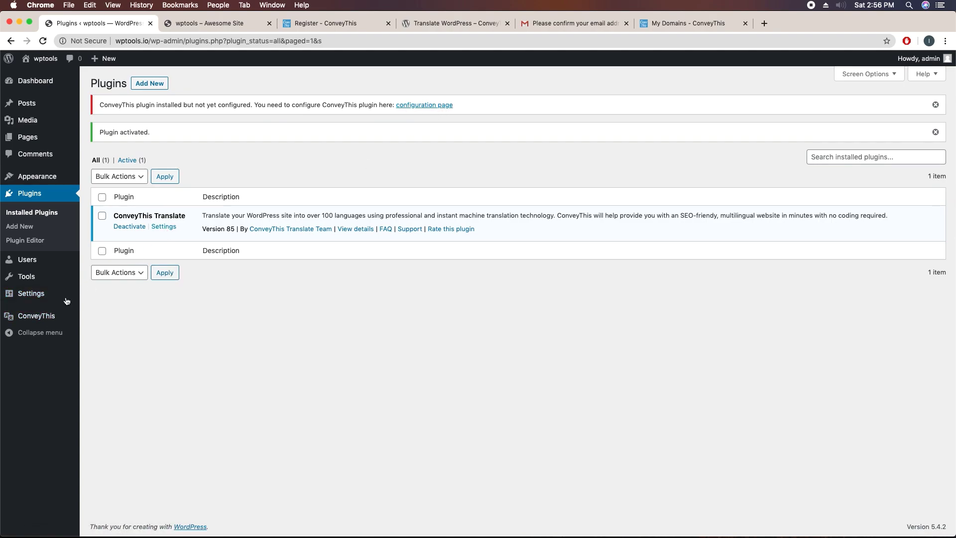
Step: Open the ConveyThis plugin settings and copy the API key from the ConveyThis account dashboard
left_click(36, 316)
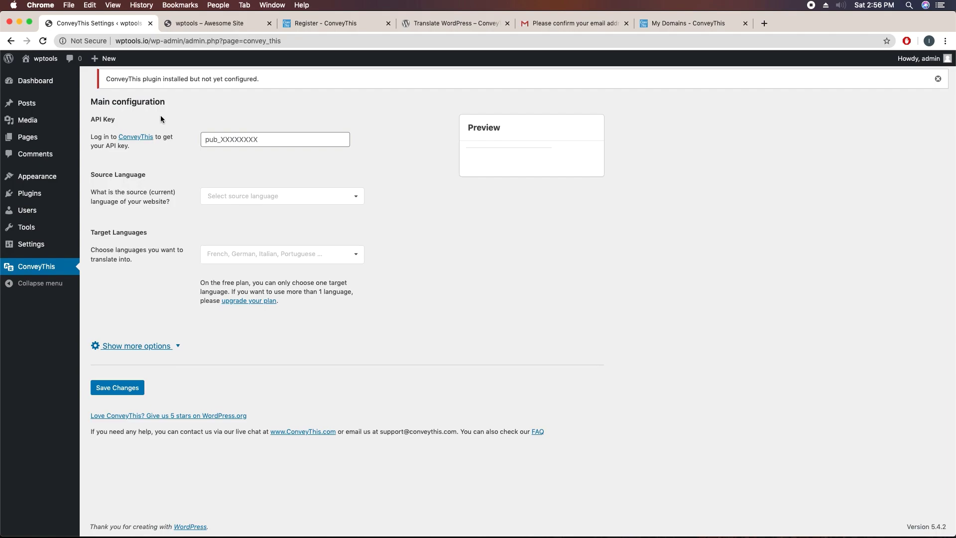
left_click(656, 22)
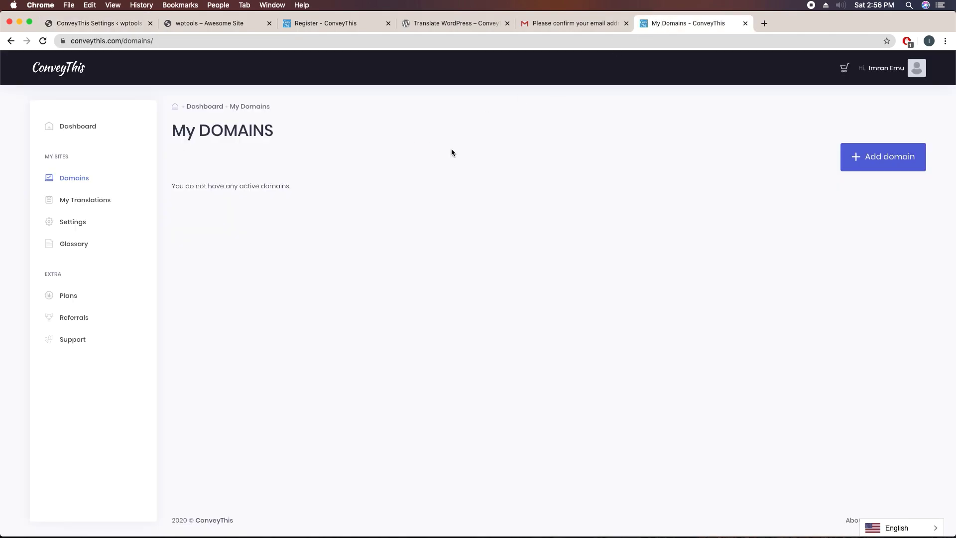
left_click(77, 133)
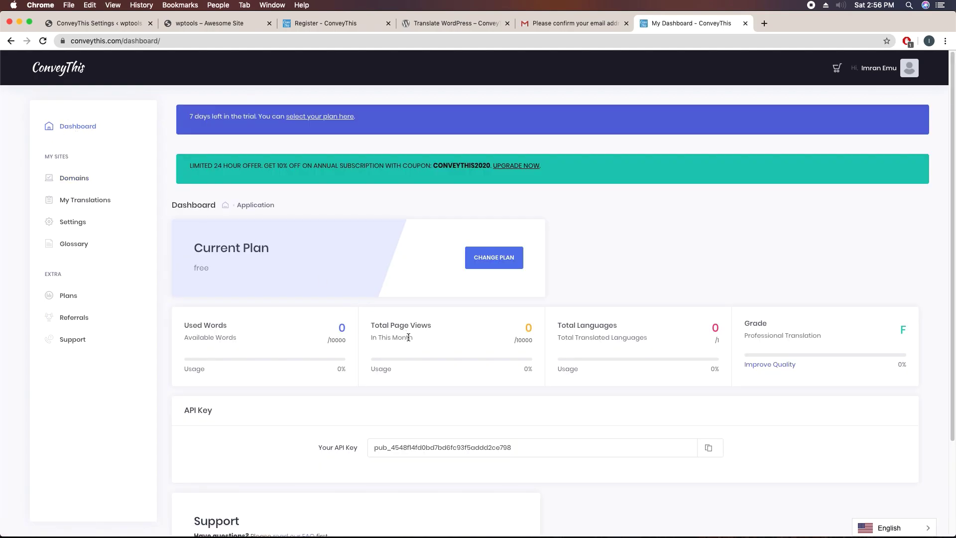
scroll(408, 337, "down", 3)
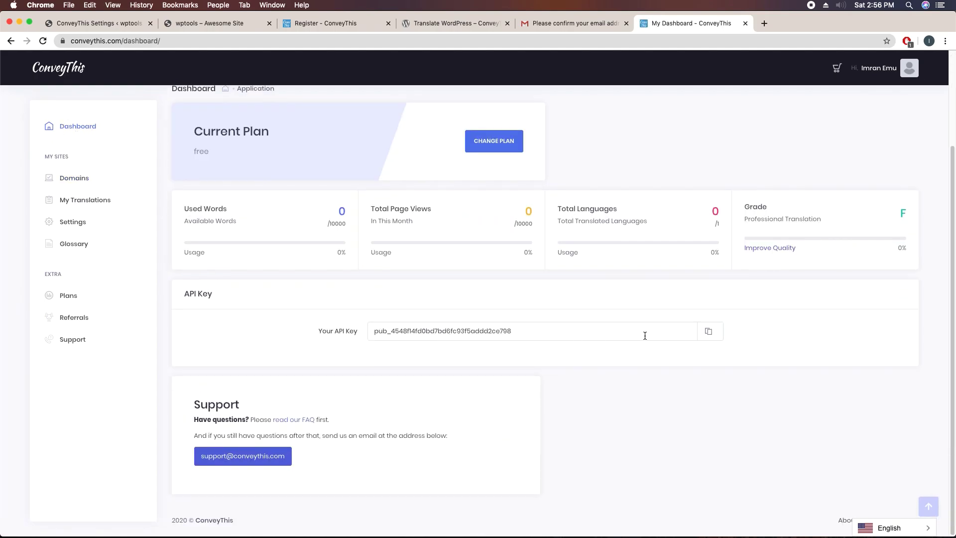
left_click(708, 331)
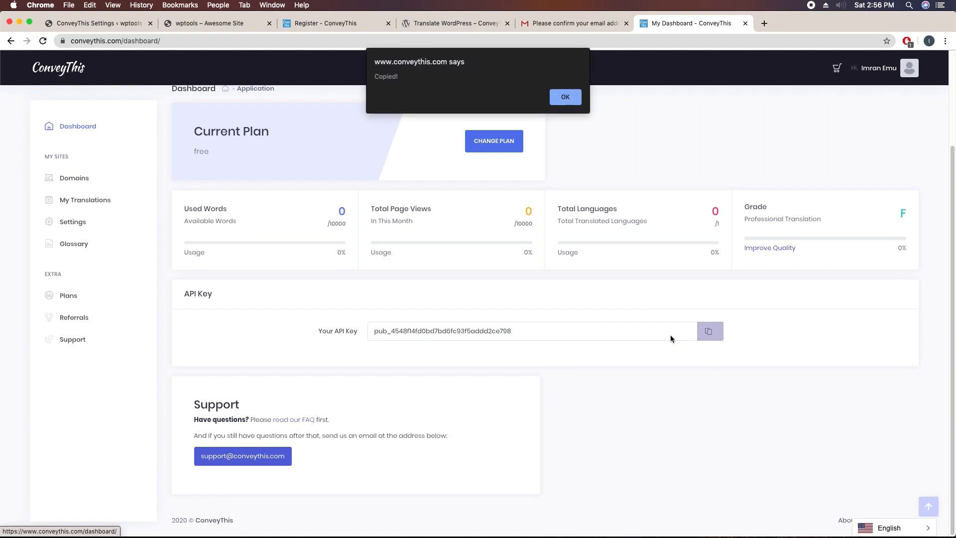
Step: Paste the copied API key into the plugin's API Key field, then view the wptools front page
left_click(456, 24)
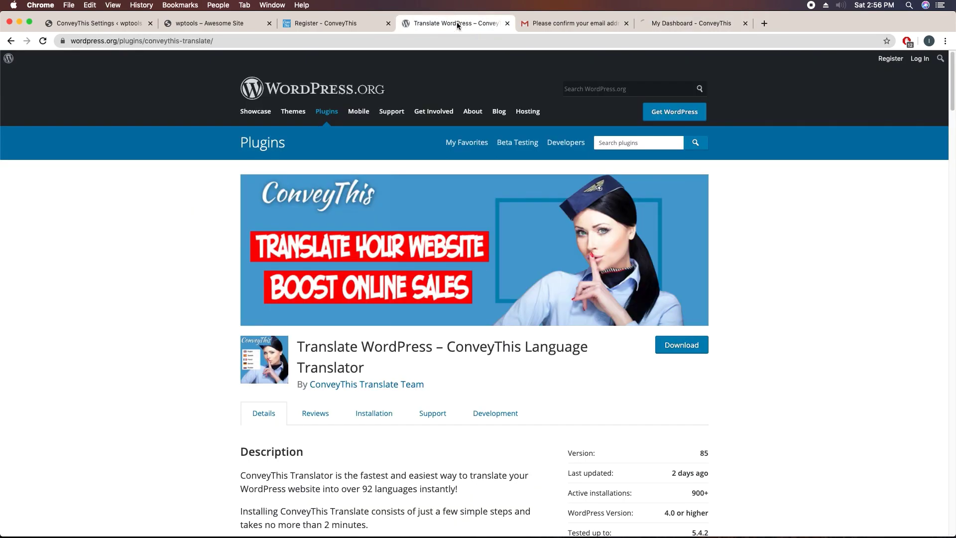
left_click(348, 25)
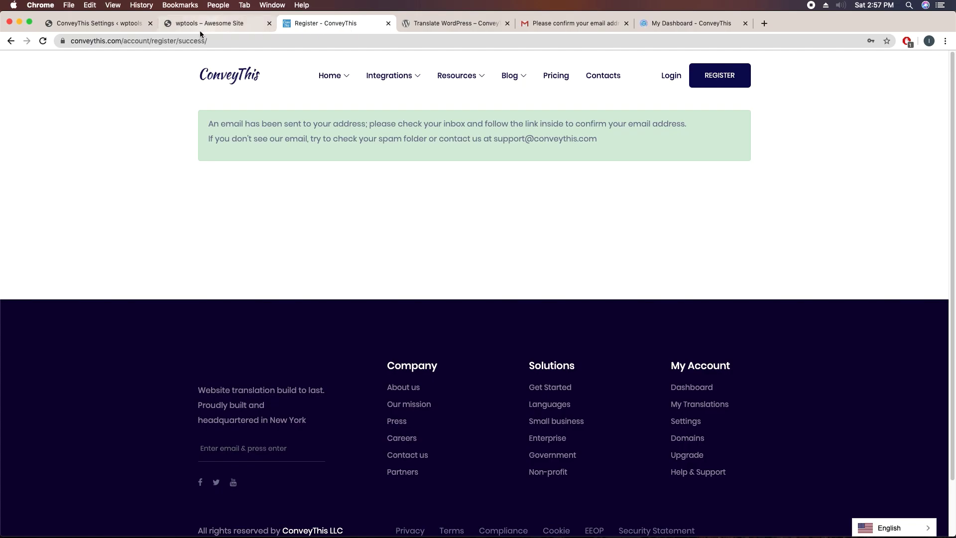
left_click(112, 28)
left_click(209, 142)
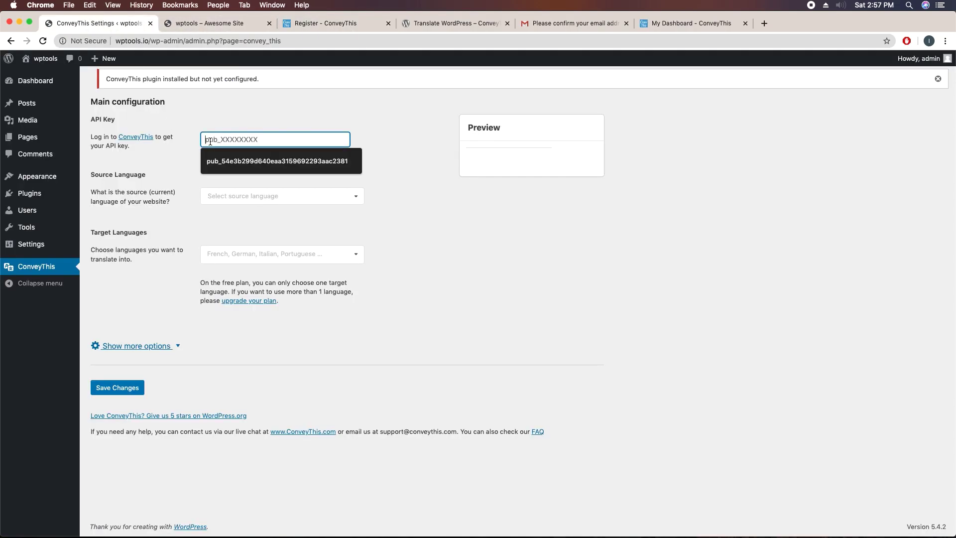
key("super+v")
left_click(323, 174)
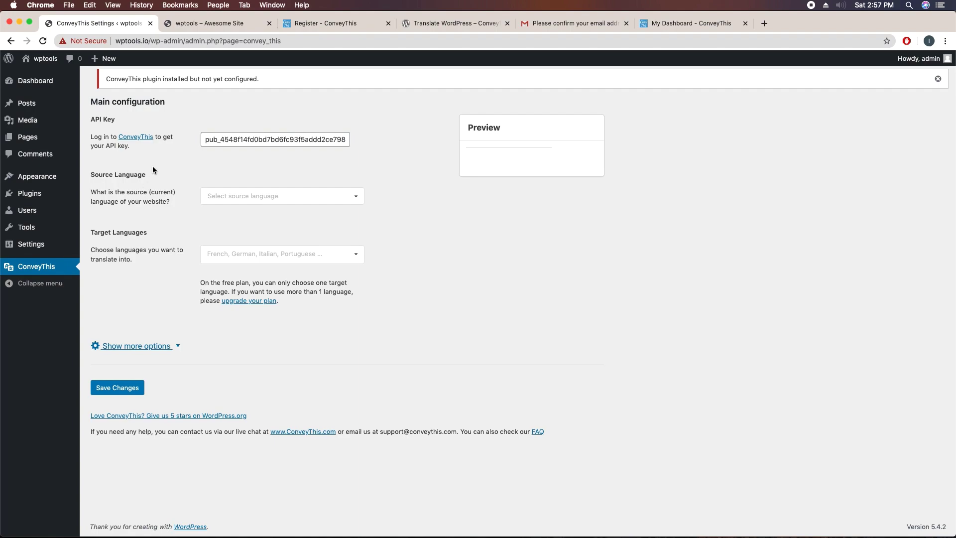
left_click(207, 24)
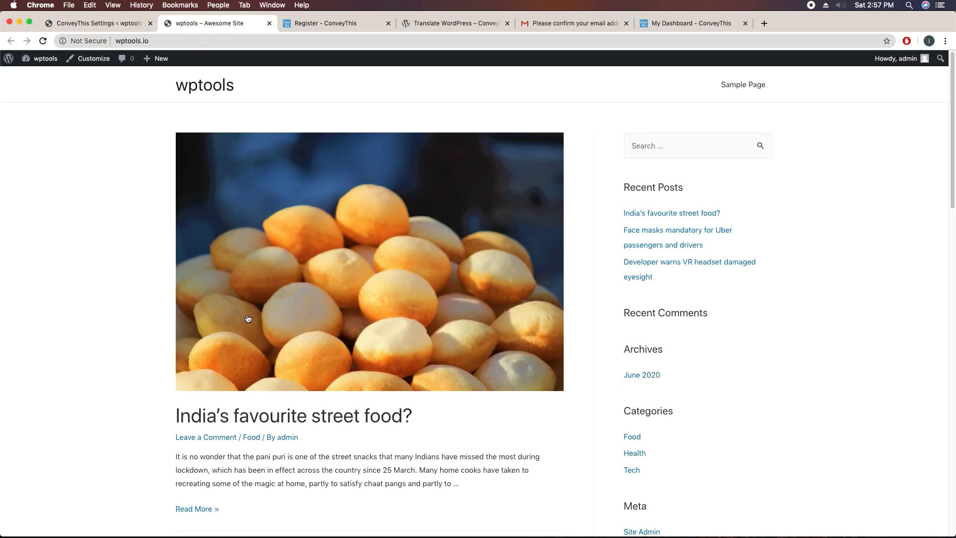
Step: Set English as the website's source language in the ConveyThis settings
left_click(107, 25)
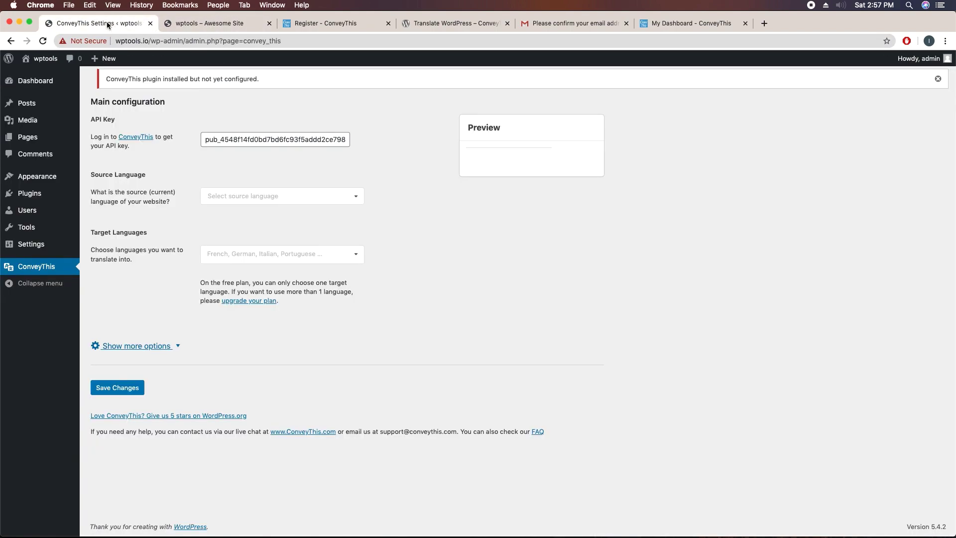
left_click(211, 195)
left_click(225, 217)
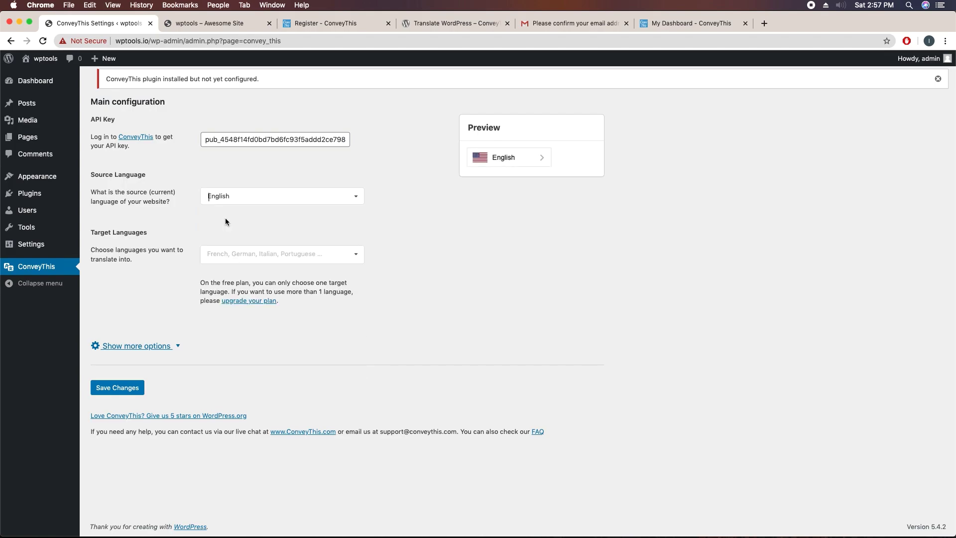
left_click(215, 27)
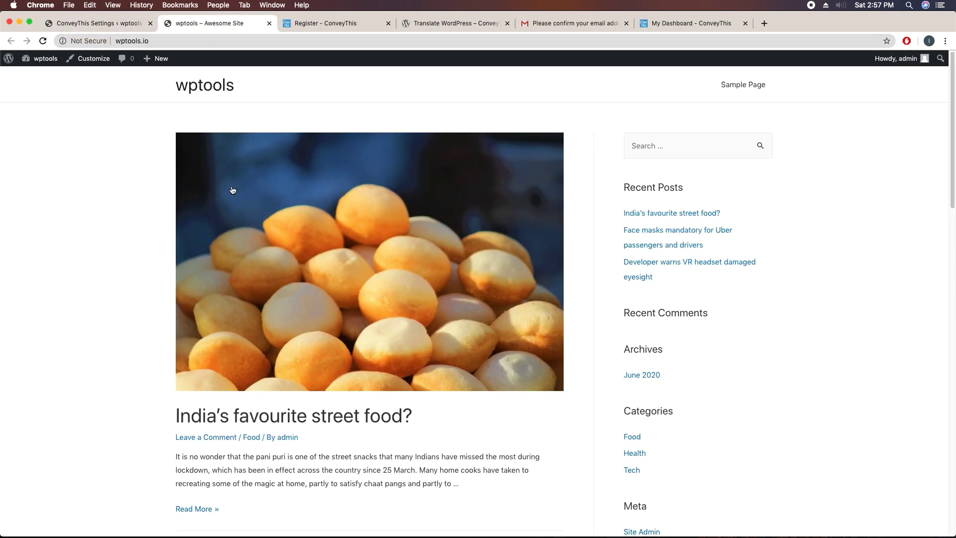
left_click(122, 28)
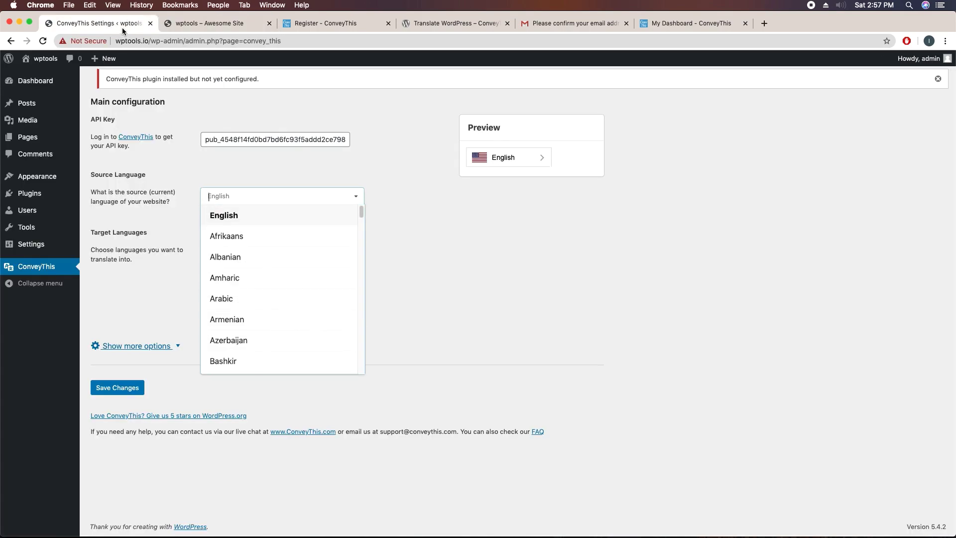
left_click(175, 238)
Step: Add Bengali and Arabic as target languages
left_click(233, 252)
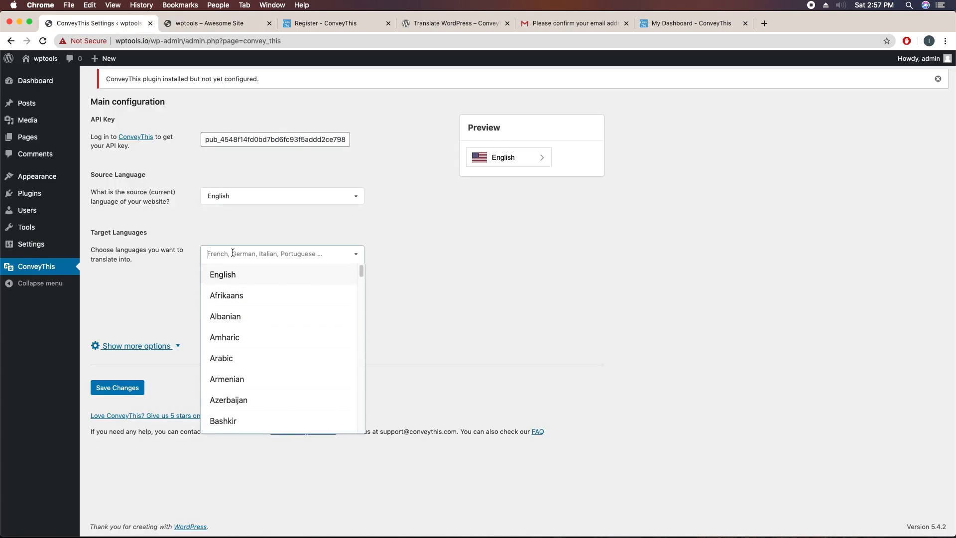
type("ben")
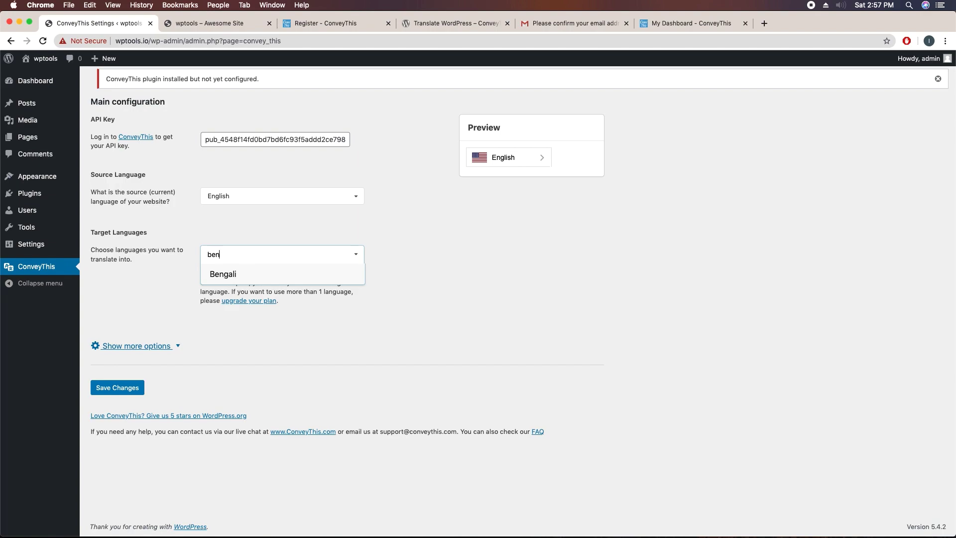
left_click(233, 274)
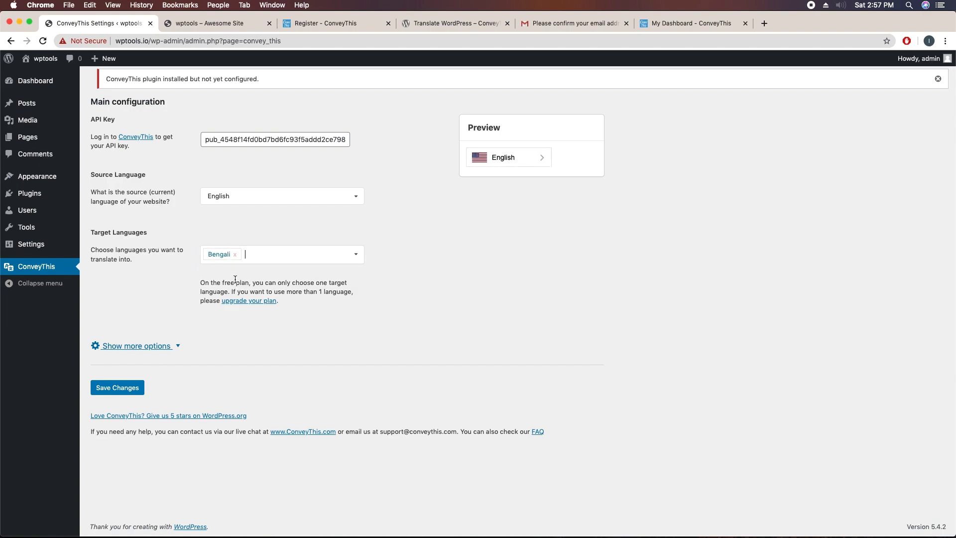
left_click(214, 23)
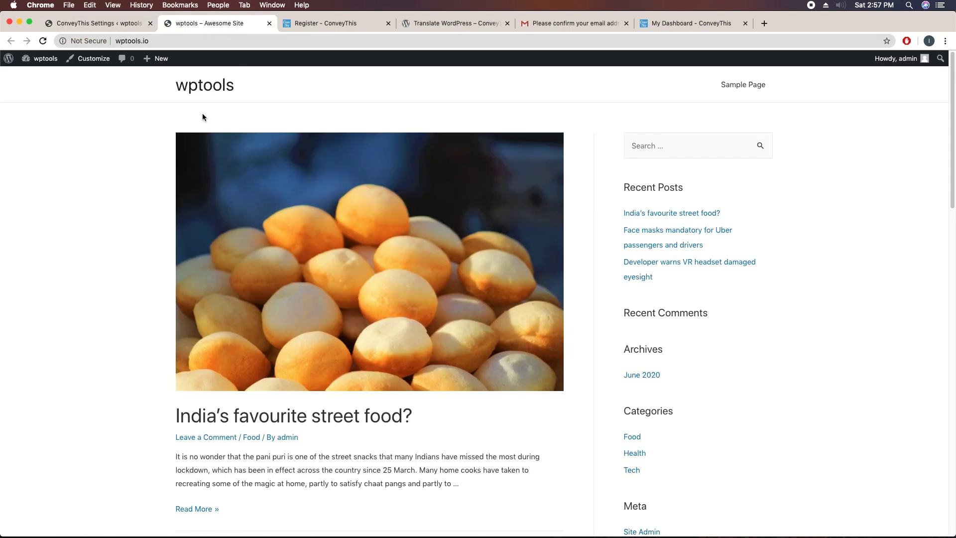
left_click(125, 24)
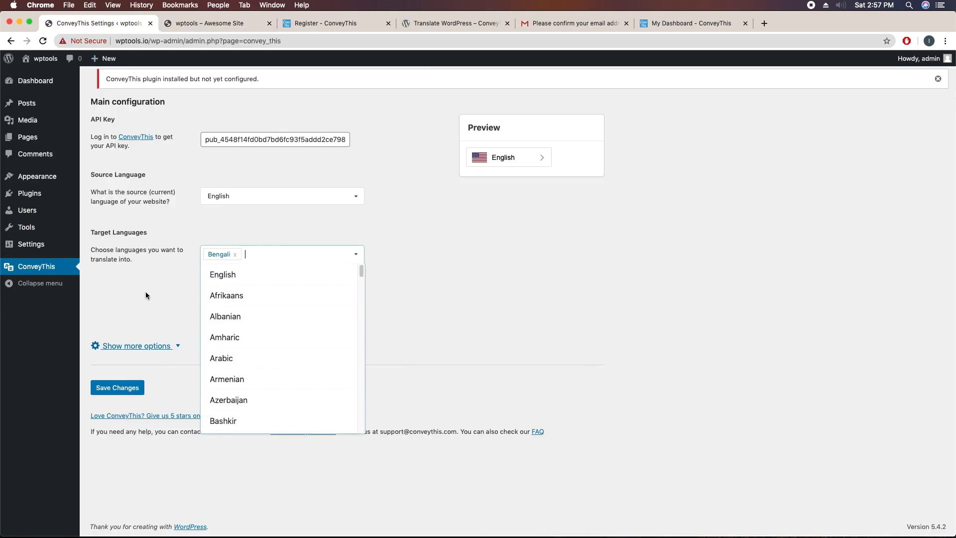
left_click(222, 359)
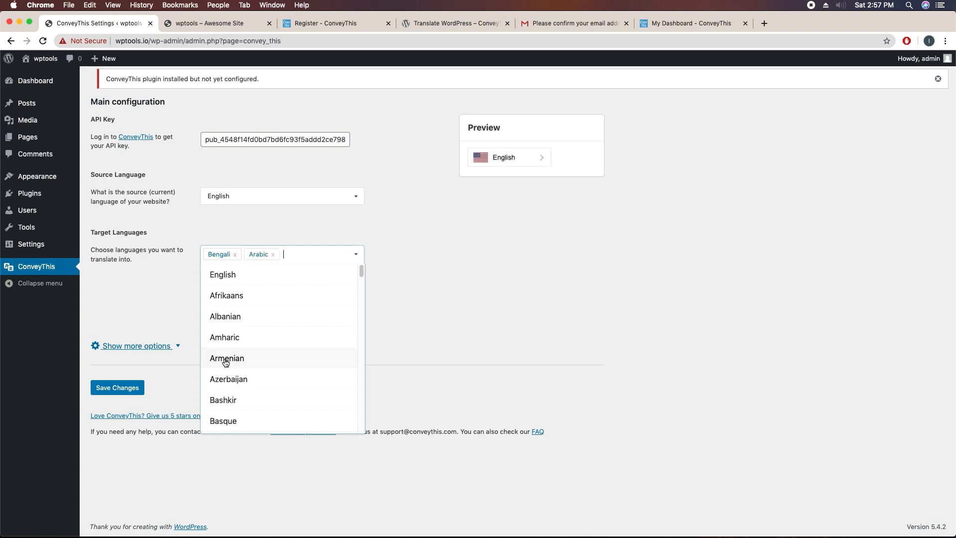
left_click(432, 310)
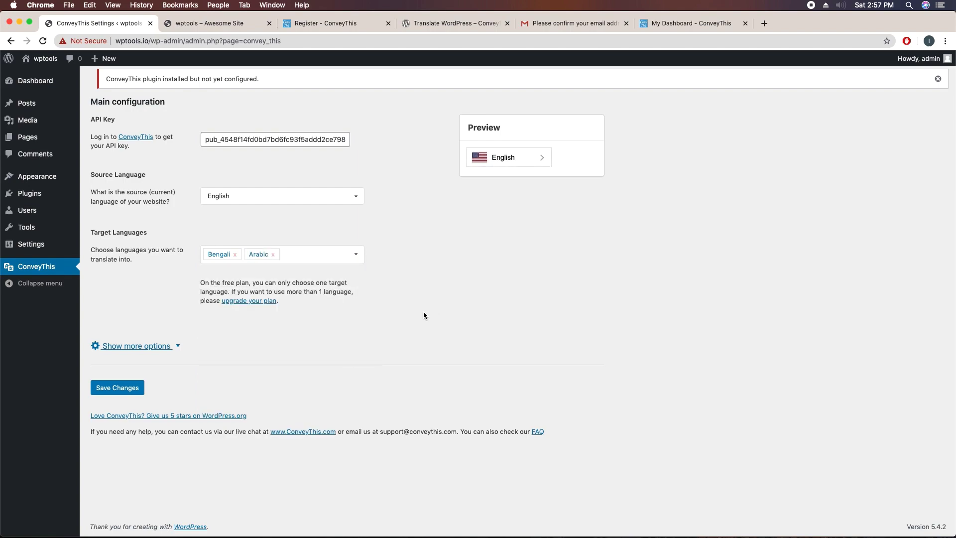
Step: Leave Hide ConveyThis logo at No under the extra options and save the translation settings
left_click(134, 346)
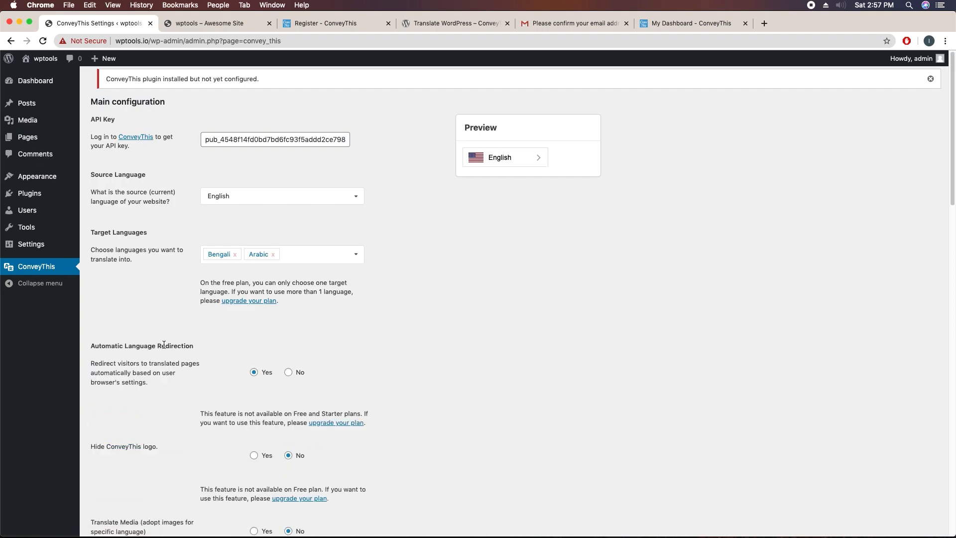
scroll(182, 347, "down", 4)
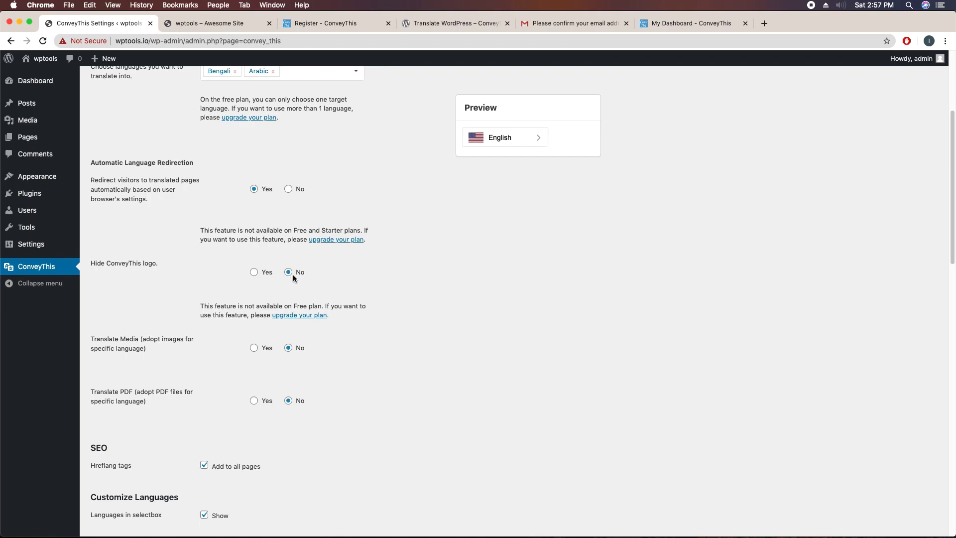
left_click(255, 274)
left_click(290, 274)
scroll(208, 356, "up", 5)
scroll(208, 356, "down", 20)
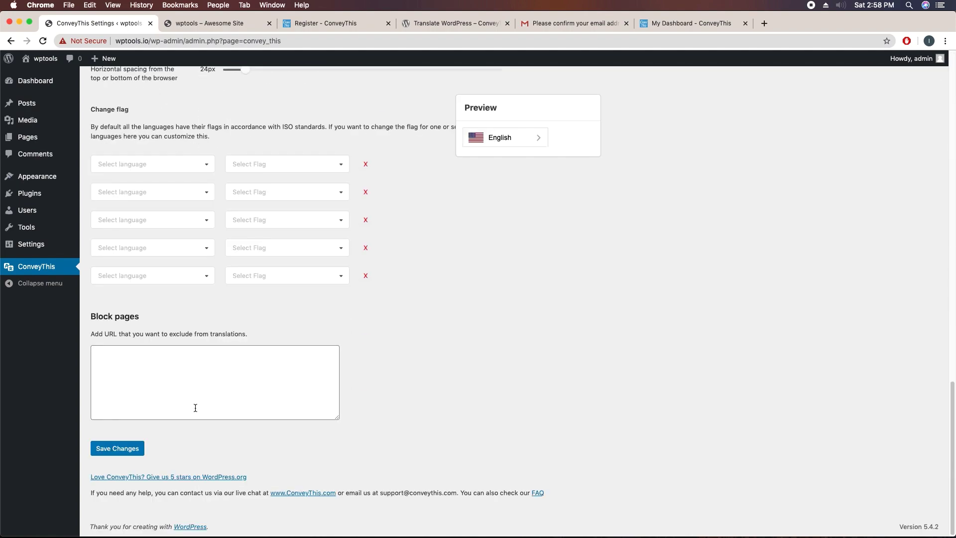
left_click(120, 456)
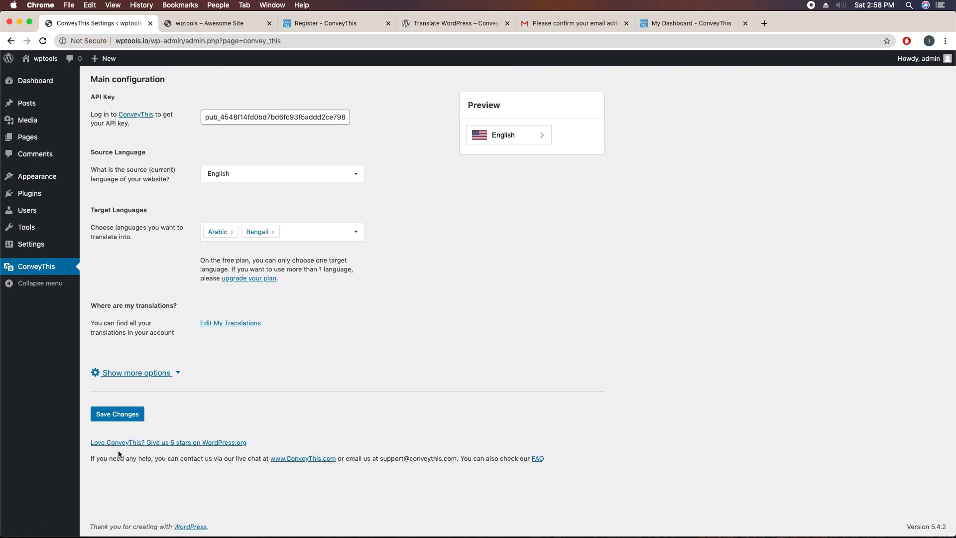
Step: Reload the wptools front page, switch it to Bengali with the language switcher, then back to English
left_click(224, 23)
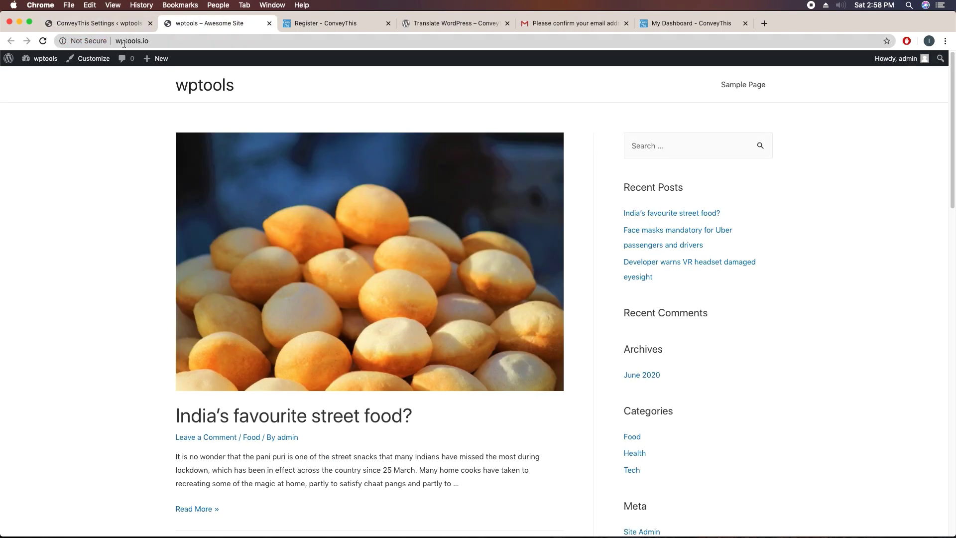
left_click(42, 42)
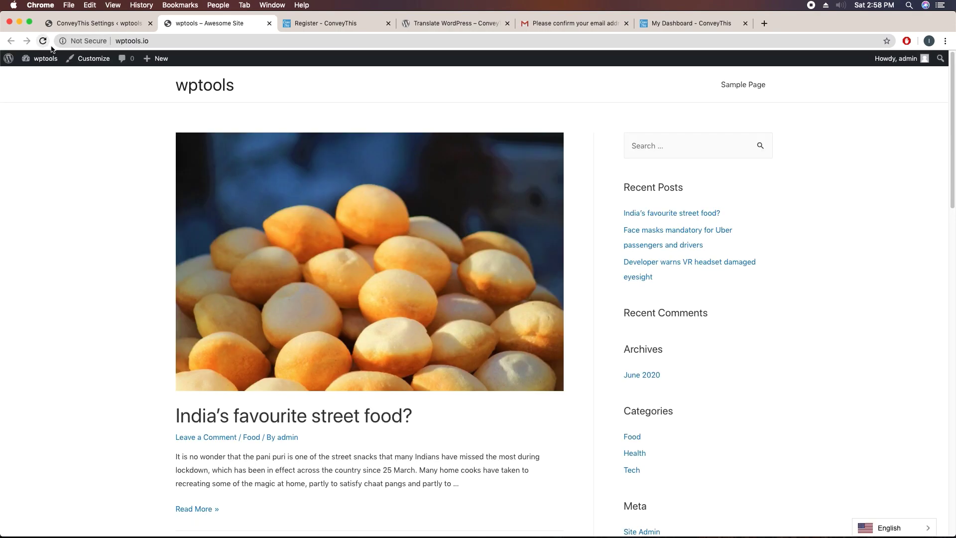
left_click(882, 534)
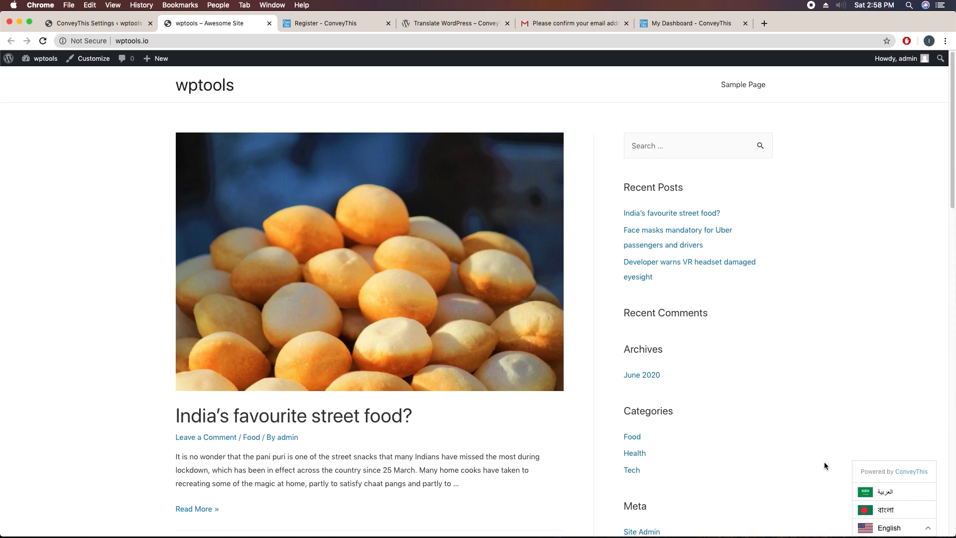
left_click(887, 515)
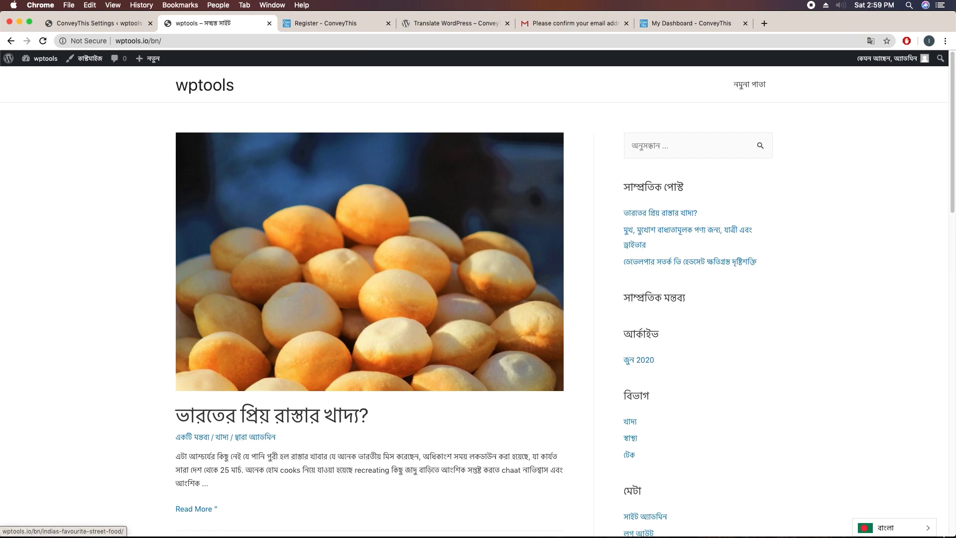
left_click(903, 528)
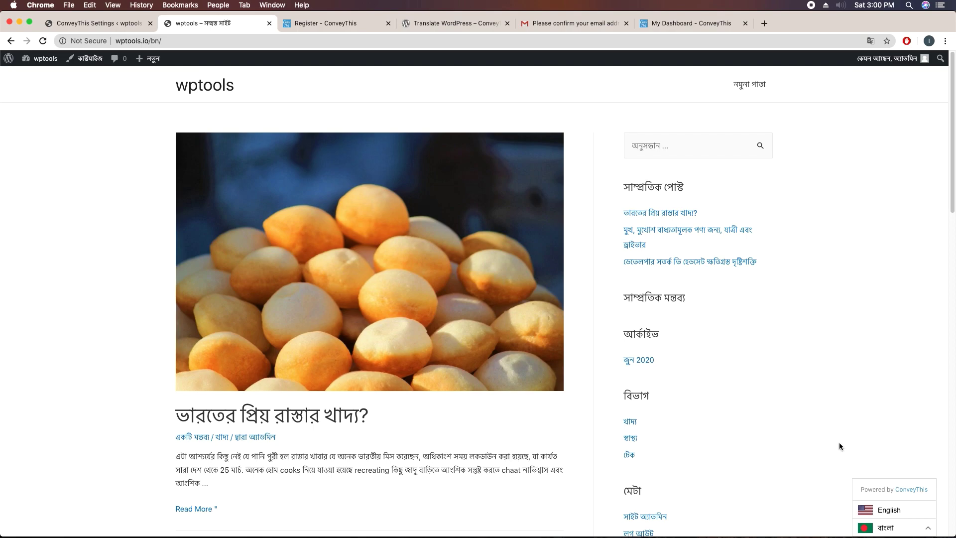
left_click(882, 509)
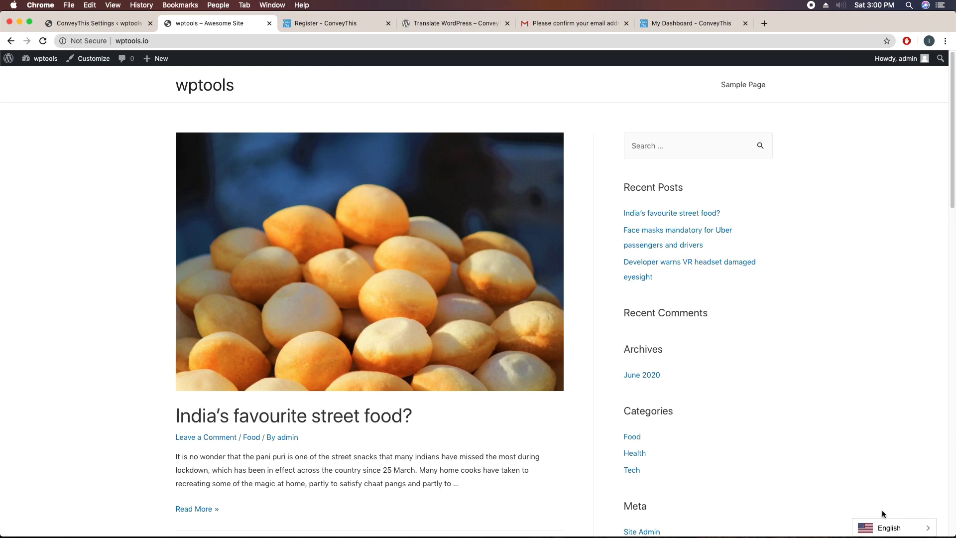
Step: Switch the wptools front page to Bengali using the bottom-right language switcher
left_click(153, 41)
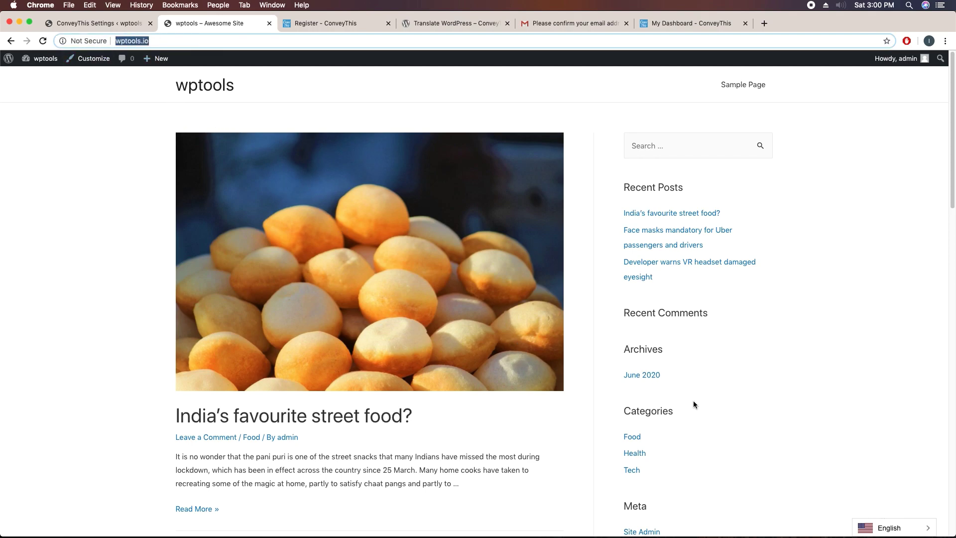
left_click(863, 525)
left_click(882, 511)
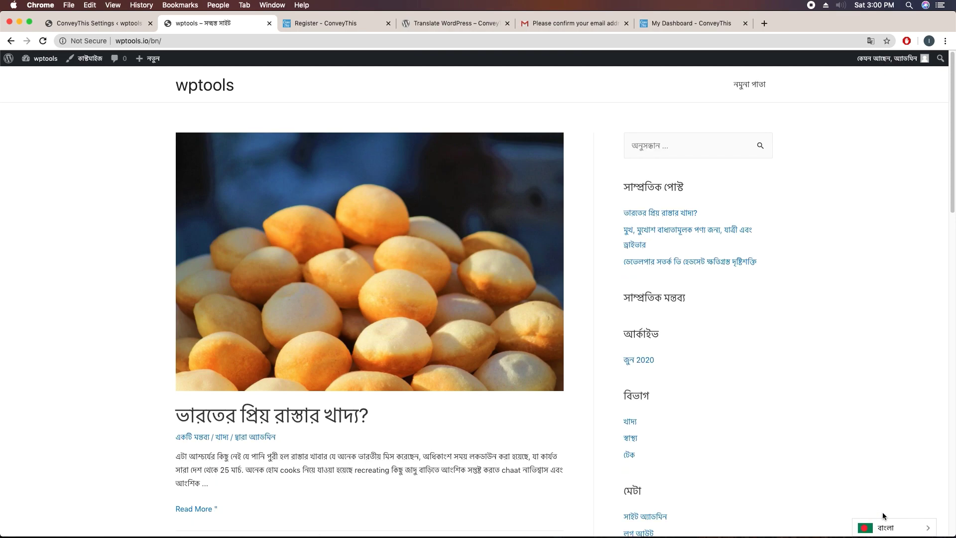
left_click(152, 43)
left_click(181, 42)
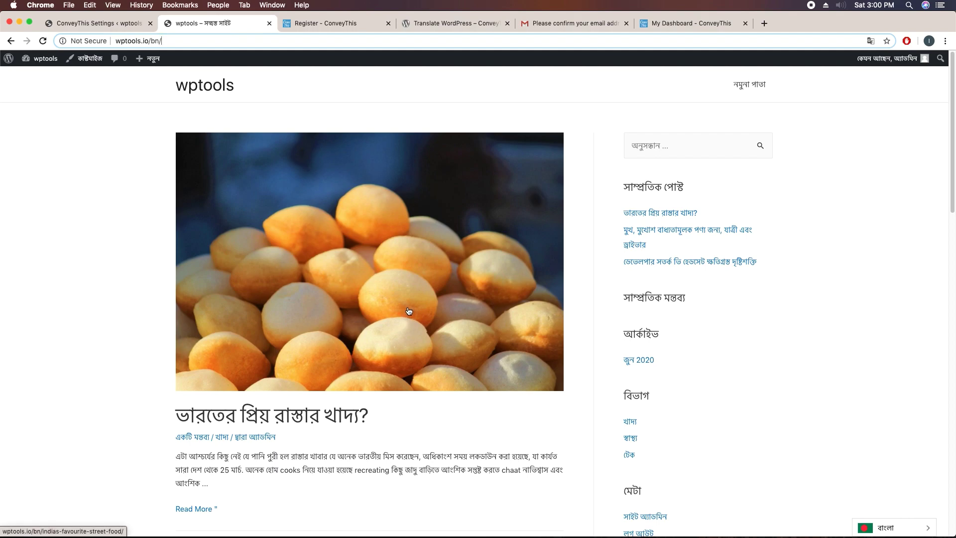
Step: Scroll through the Bengali-translated homepage posts
scroll(406, 311, "down", 10)
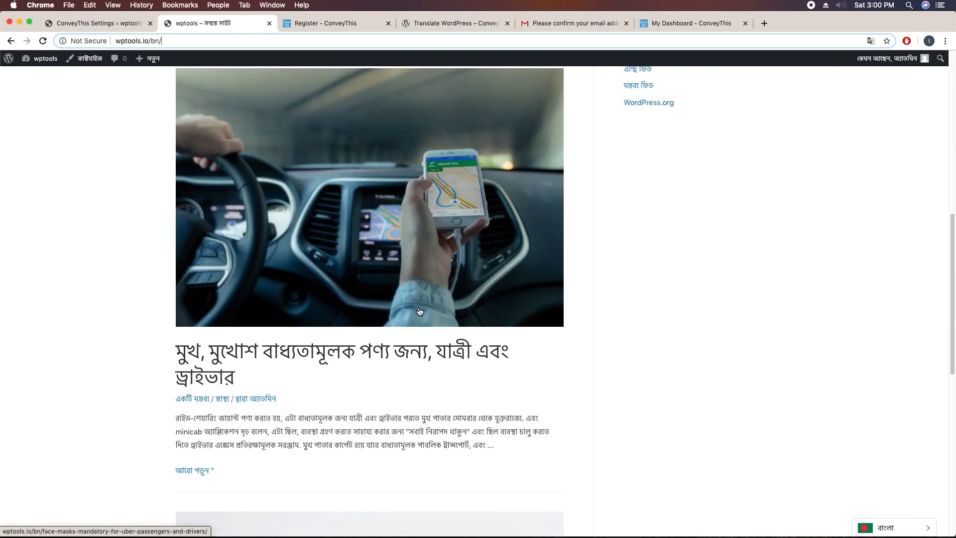
scroll(419, 311, "up", 10)
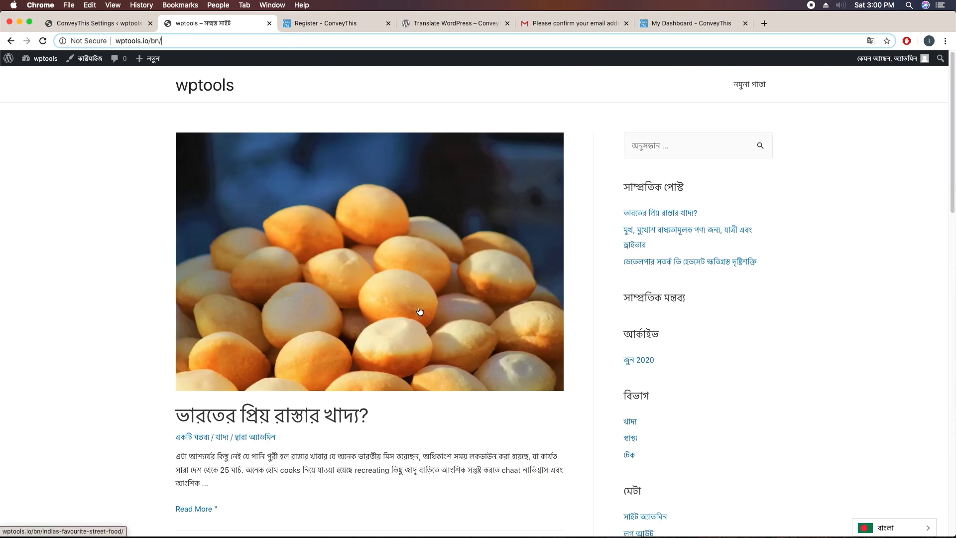
scroll(395, 396, "down", 4)
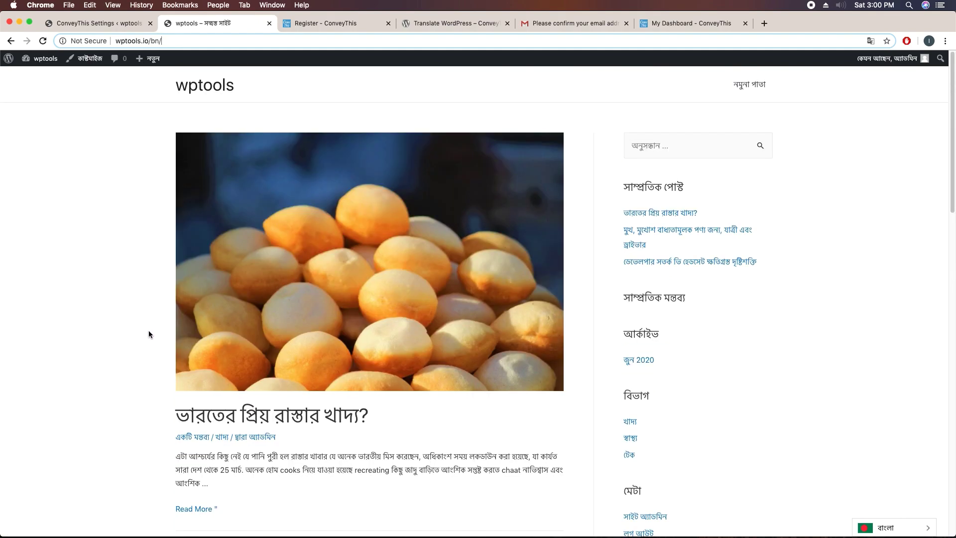
scroll(148, 330, "down", 6)
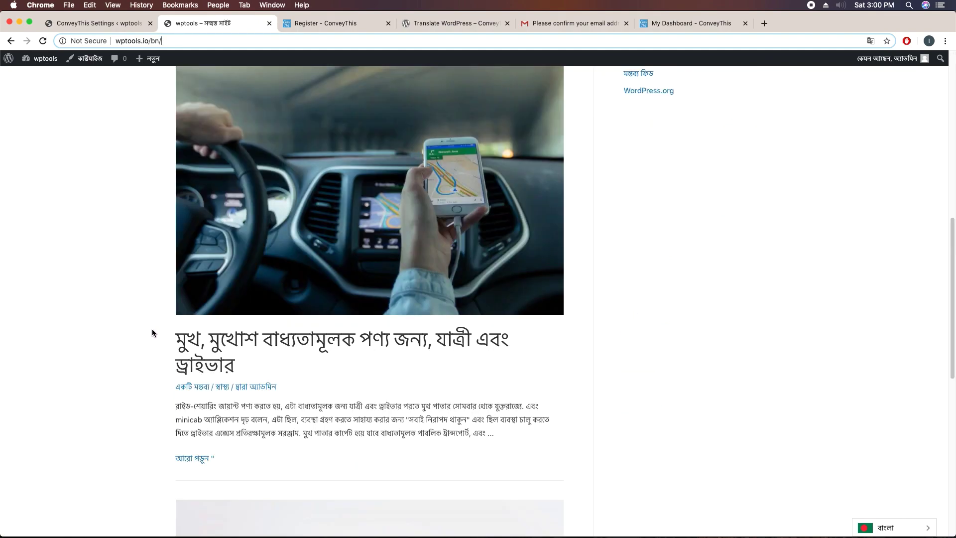
scroll(153, 330, "up", 10)
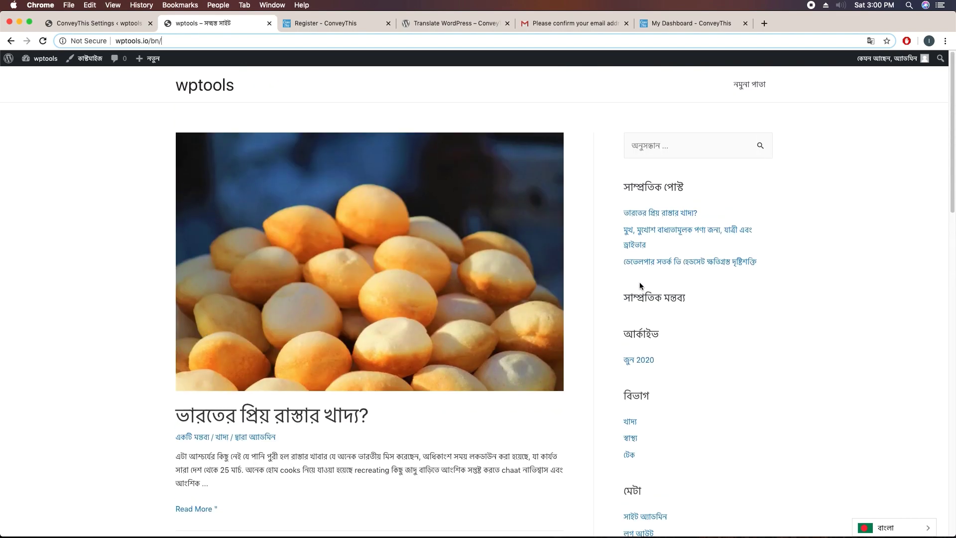
scroll(643, 280, "down", 10)
scroll(644, 281, "up", 10)
Step: Drop Arabic from the ConveyThis target languages, then reload and scroll the Bengali home page
left_click(115, 24)
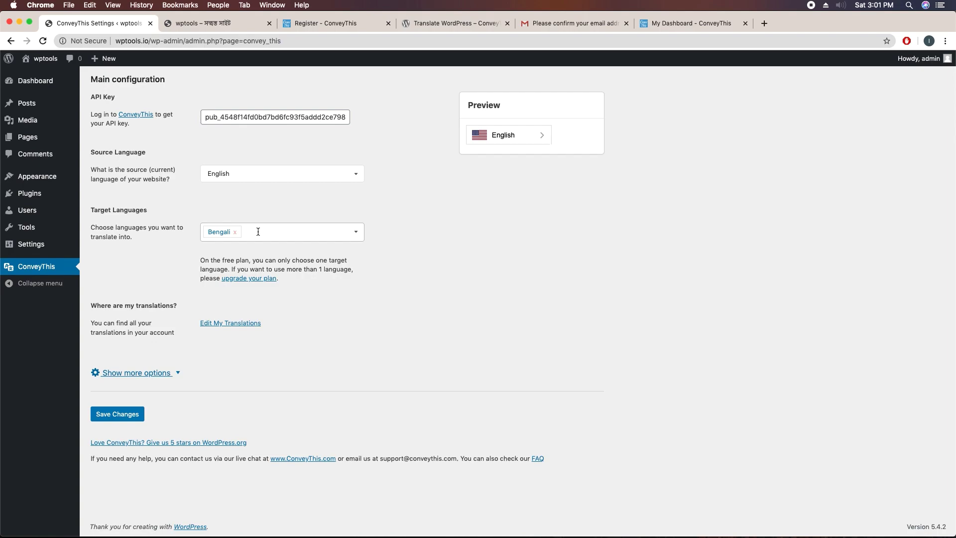
key("ctrl+Tab")
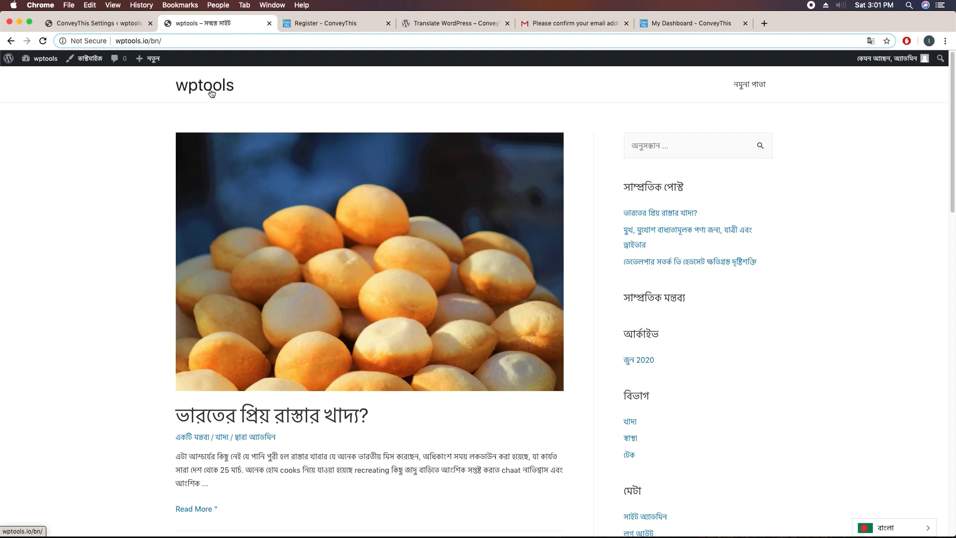
left_click(211, 94)
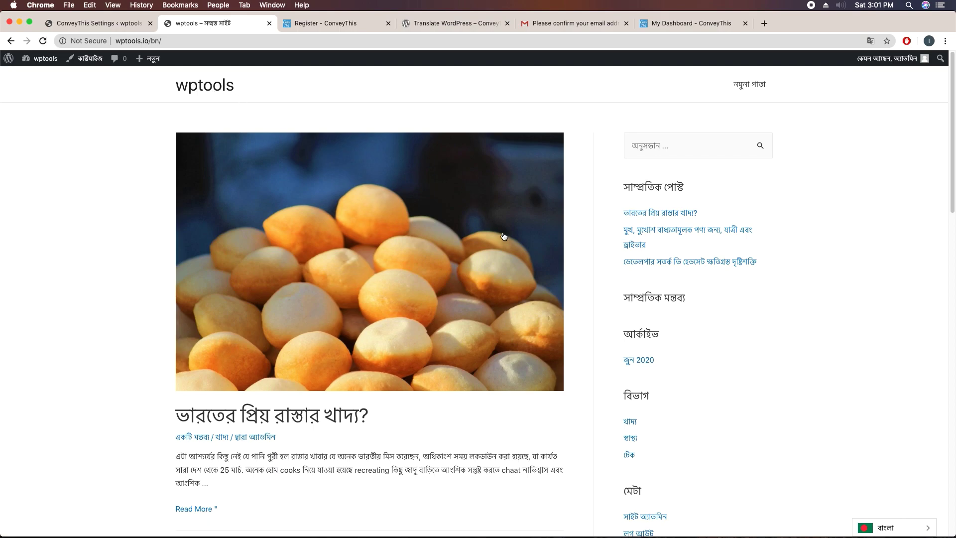
scroll(539, 291, "down", 10)
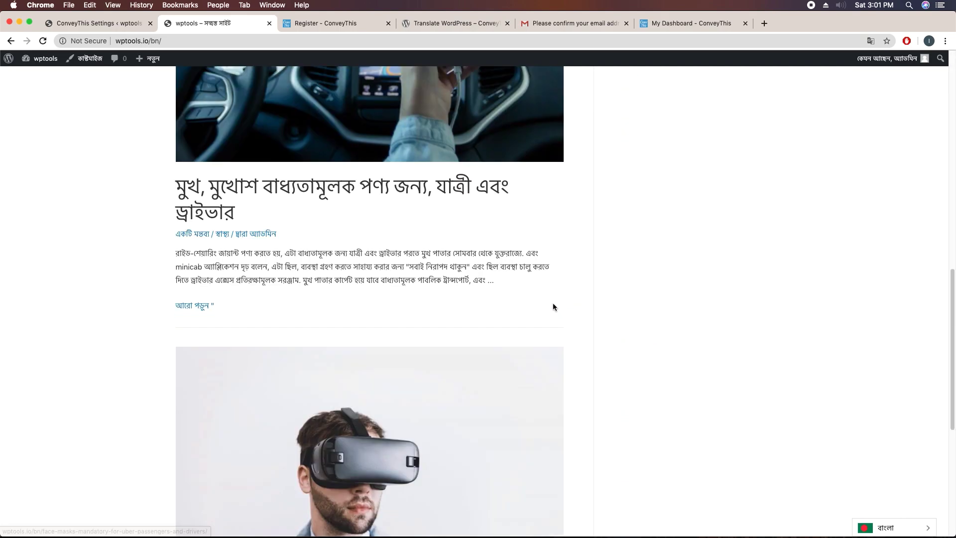
scroll(552, 304, "up", 10)
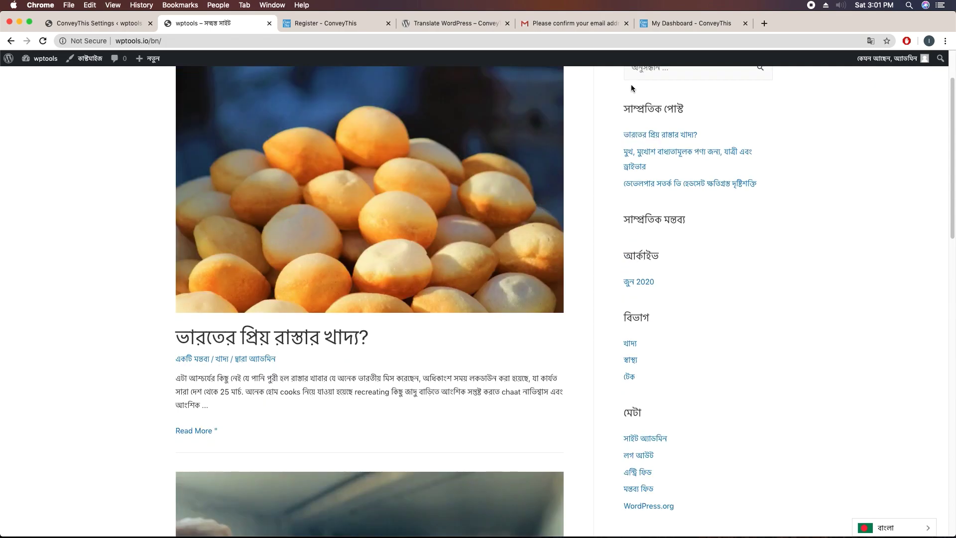
Step: Check the ConveyThis registration confirmation, then view the plugin's WordPress.org listing
left_click(346, 29)
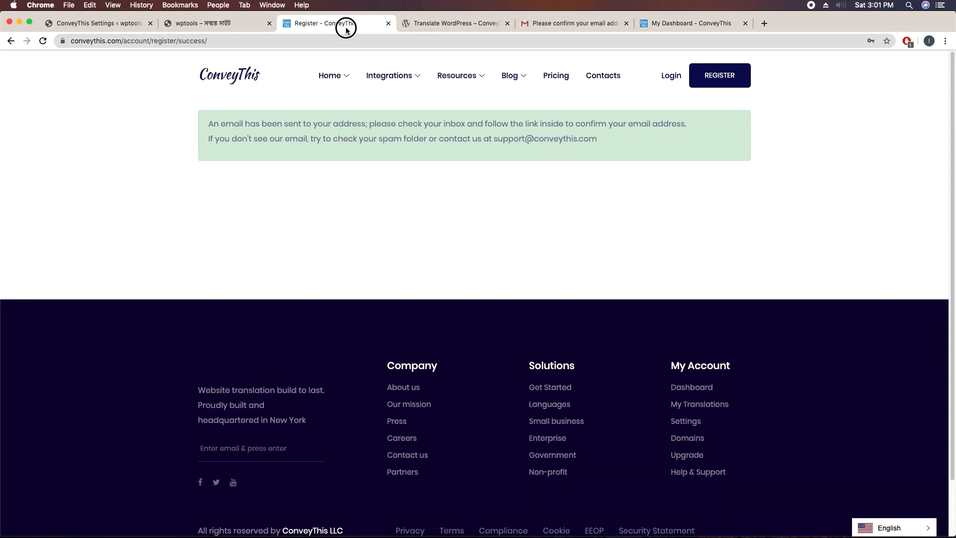
left_click(442, 25)
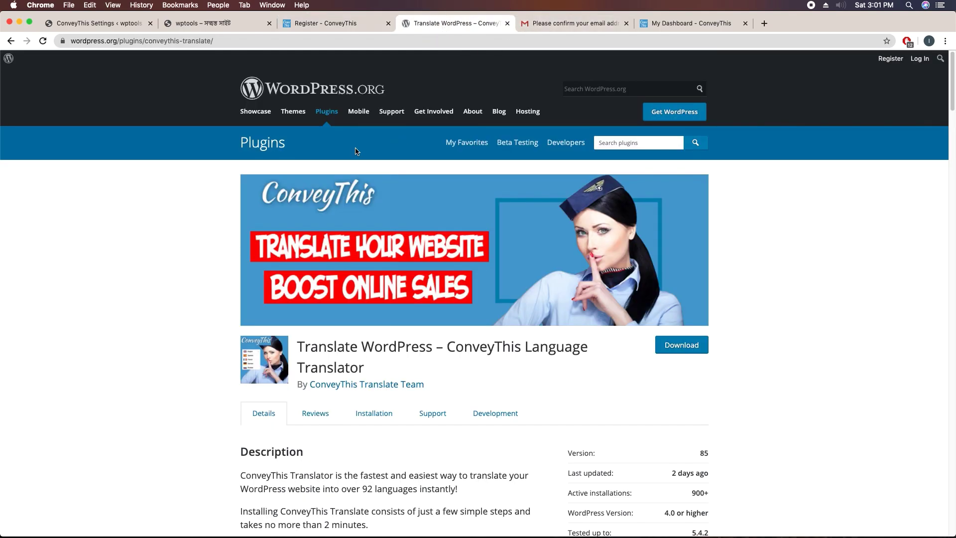